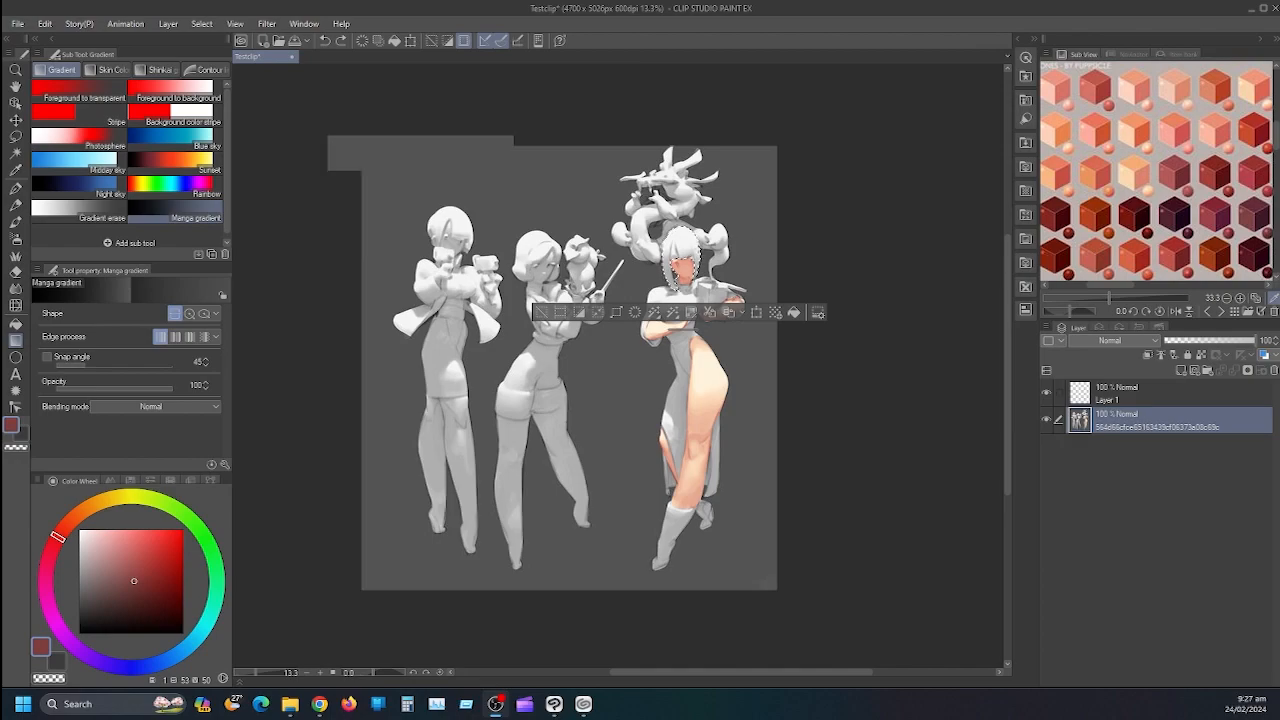
scroll(641, 241, up, 4)
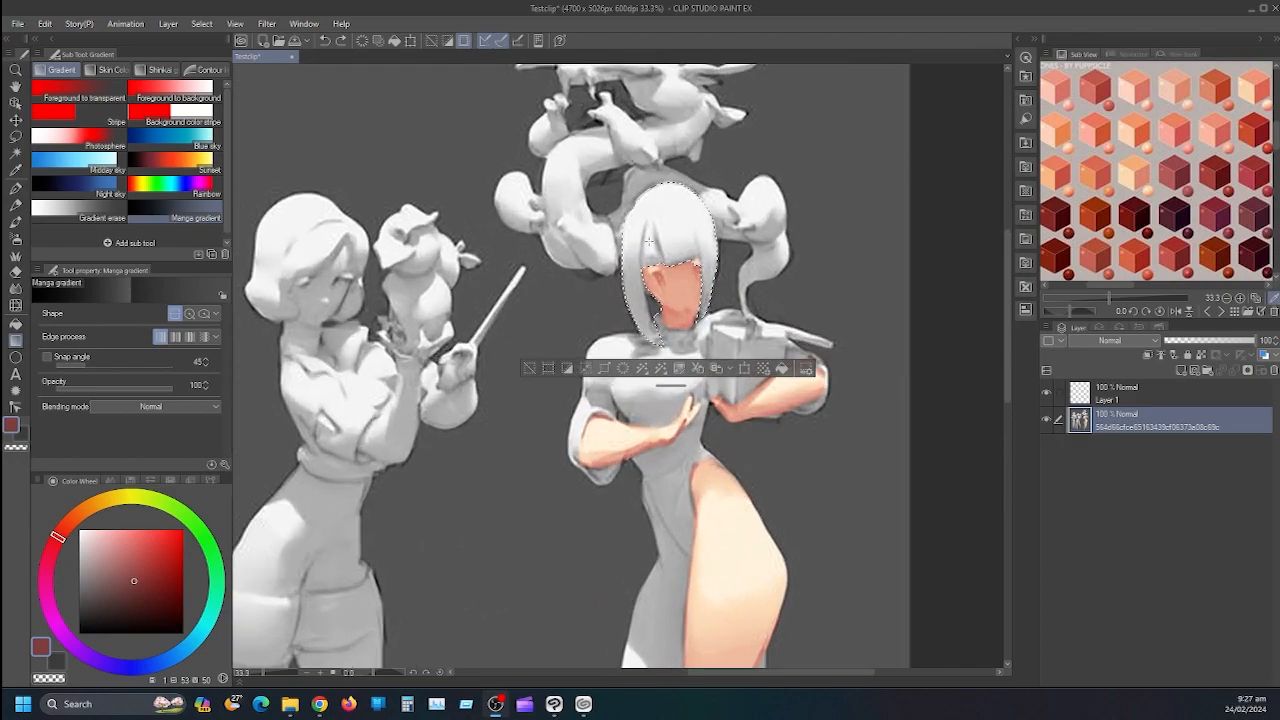
scroll(641, 241, down, 4)
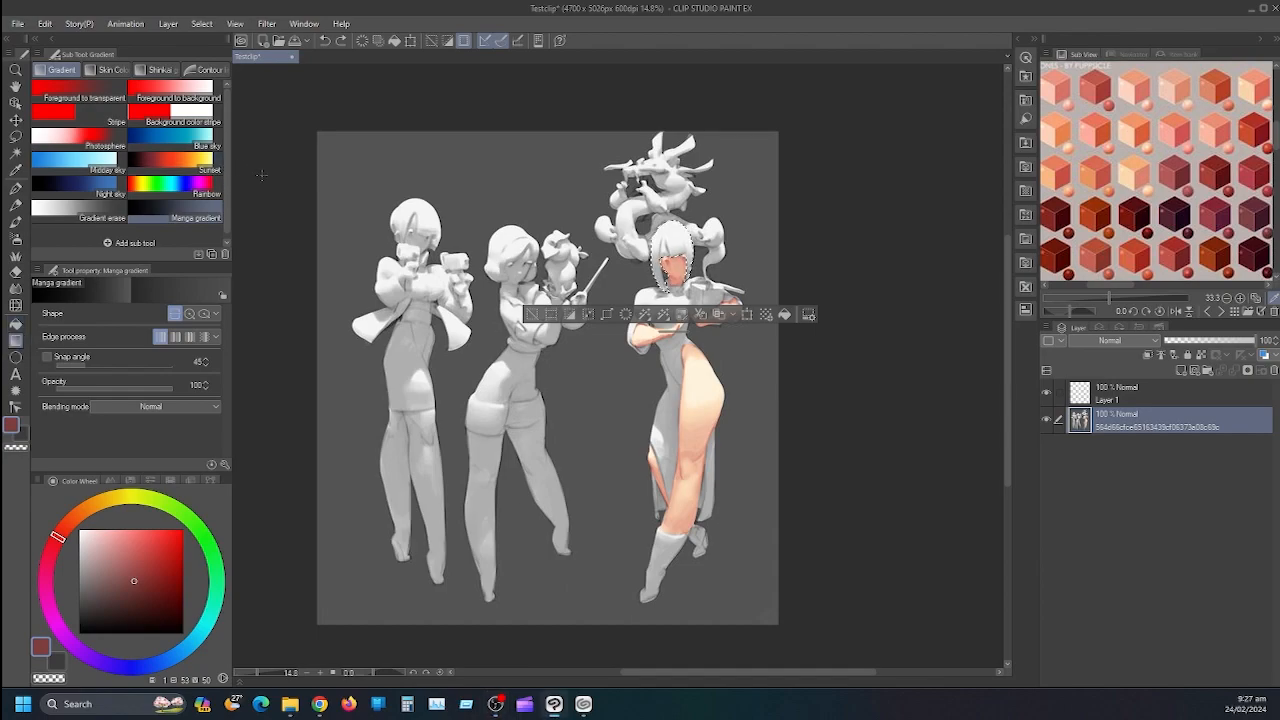
key(g)
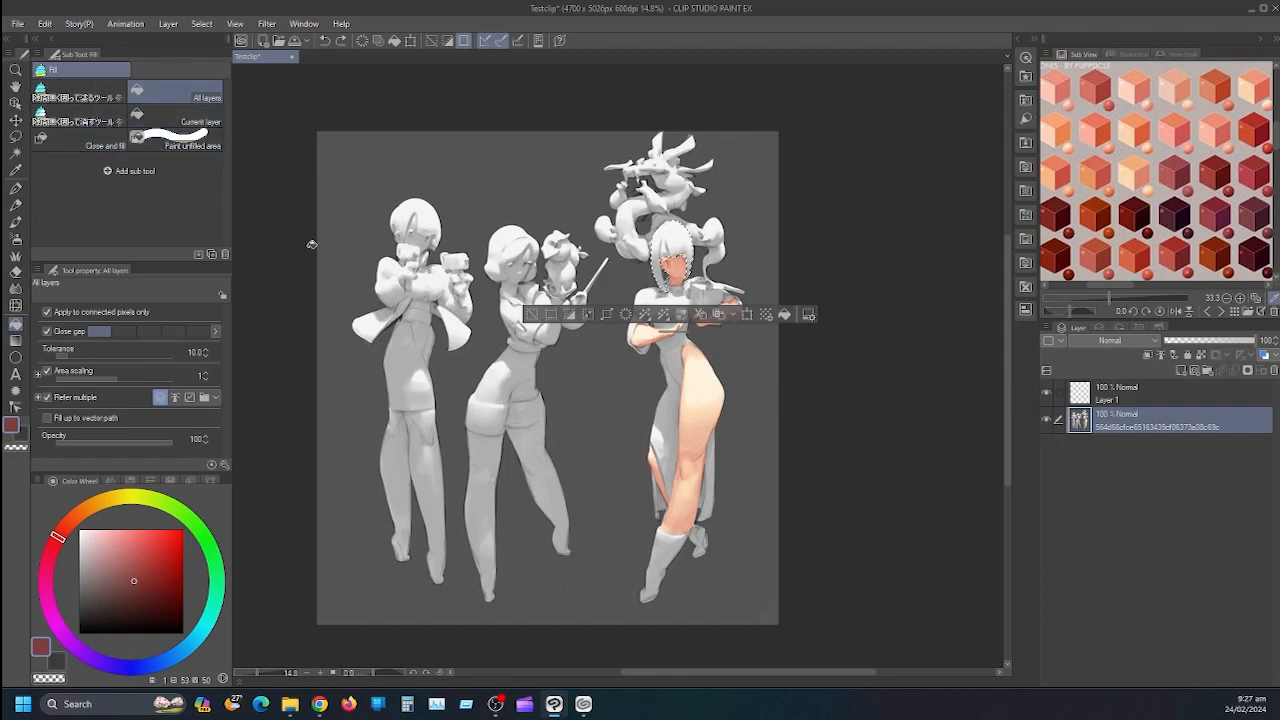
key(g)
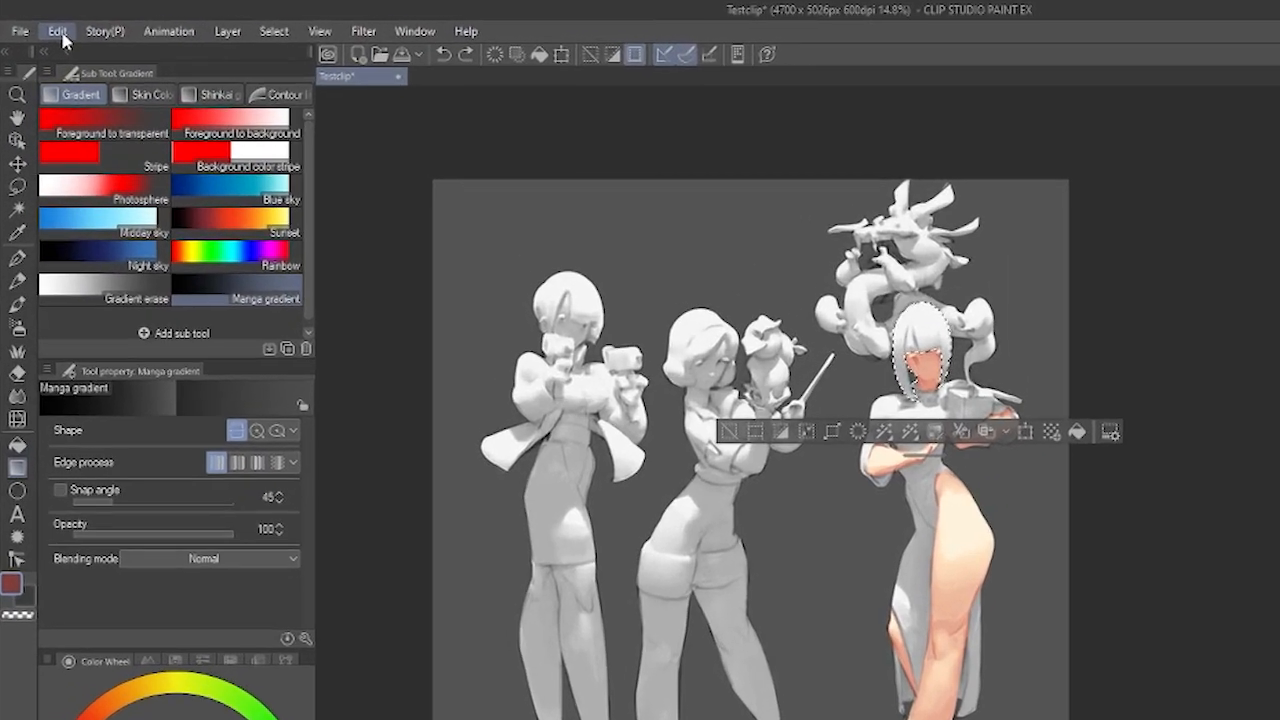
Open the Gradient map tonal correction for the selected hair of the partly colored figure.
click(59, 34)
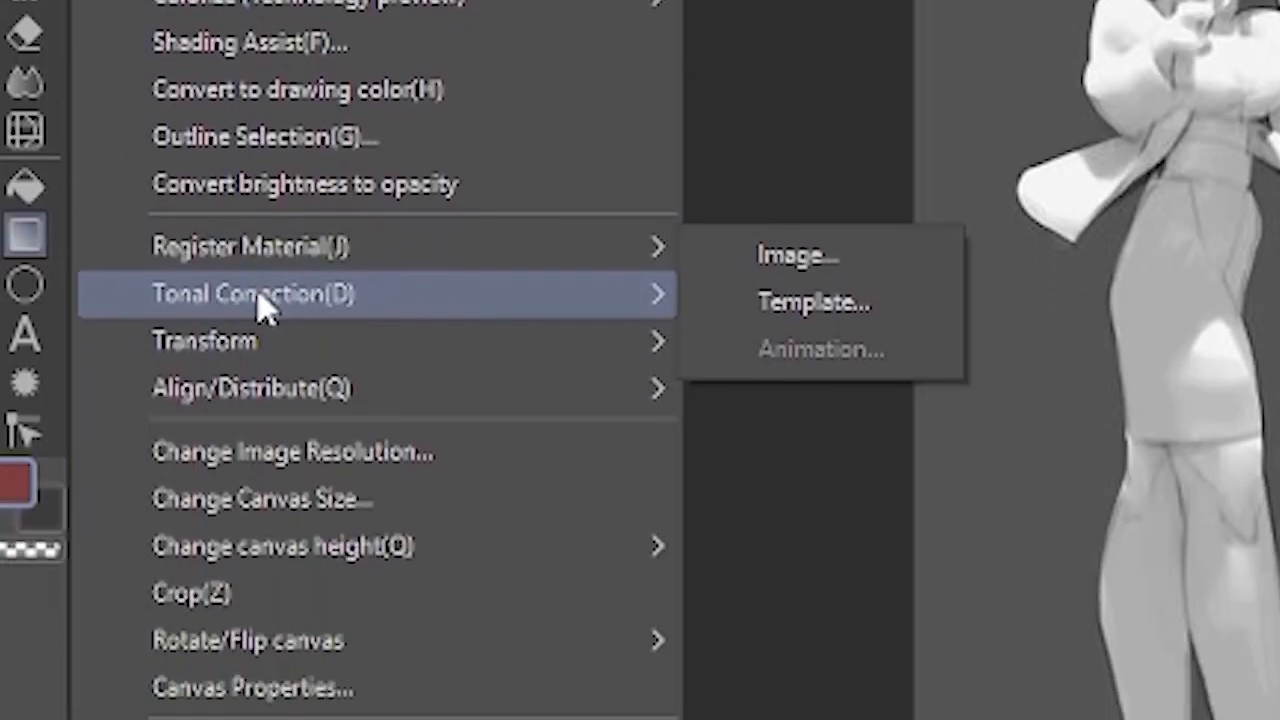
mouse_move(262, 306)
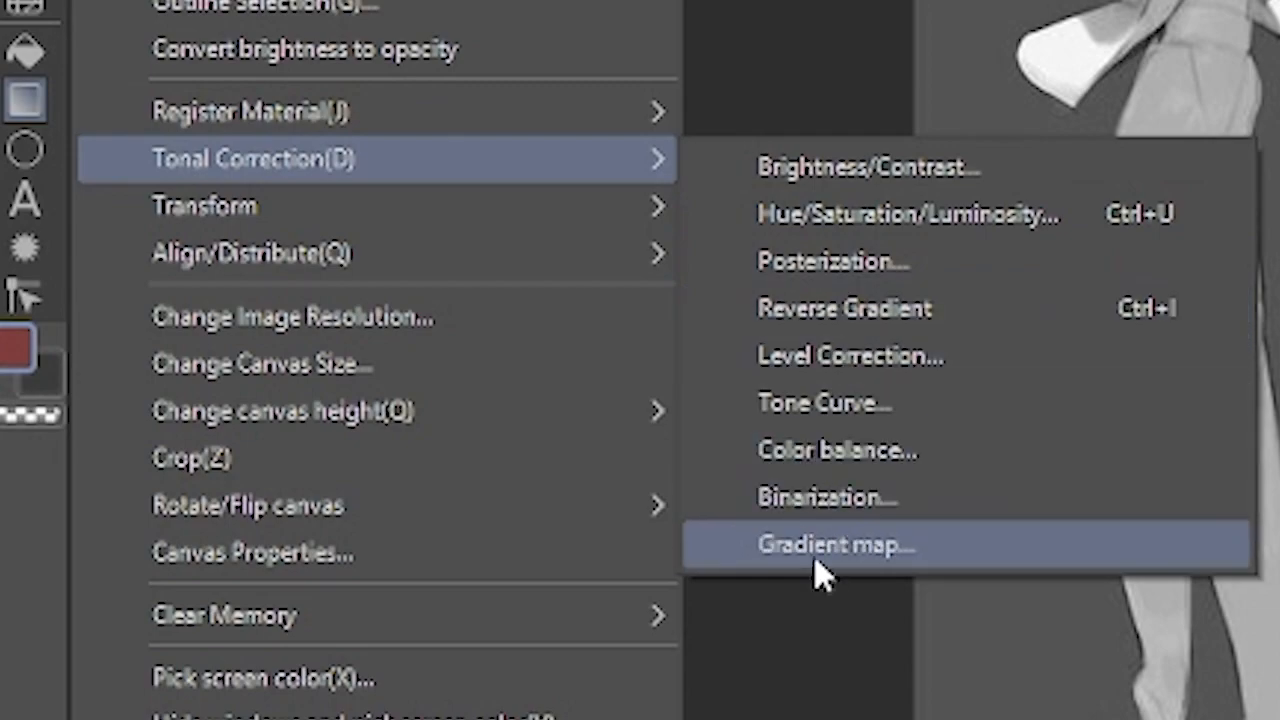
click(815, 562)
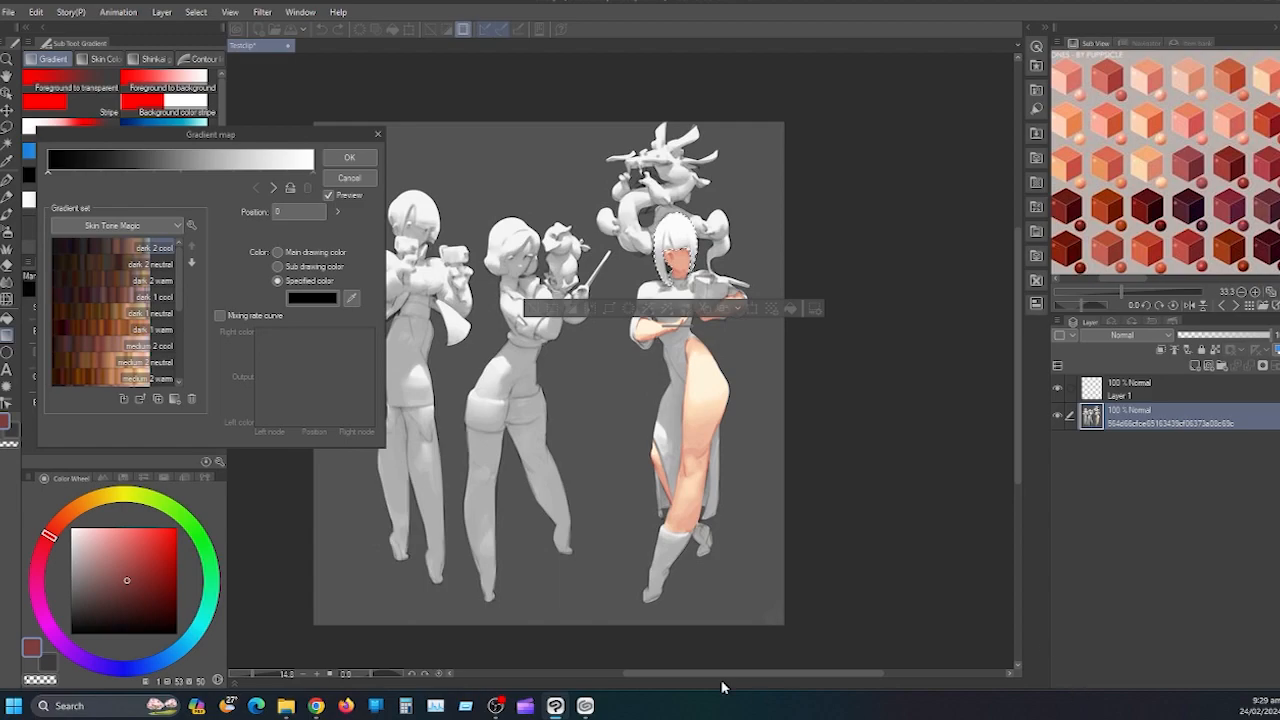
Switch to CLIP STUDIO, browse the gradient materials on CLIP STUDIO ASSETS, and return to the painting.
click(586, 705)
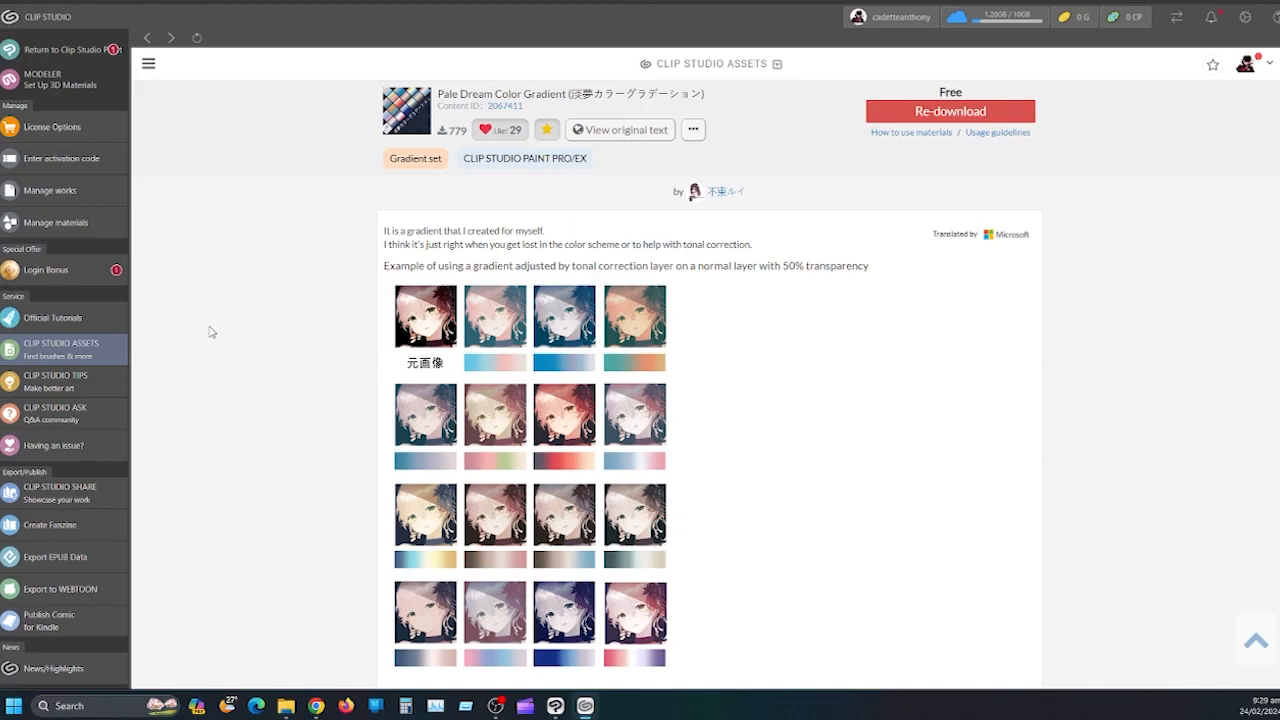
click(147, 39)
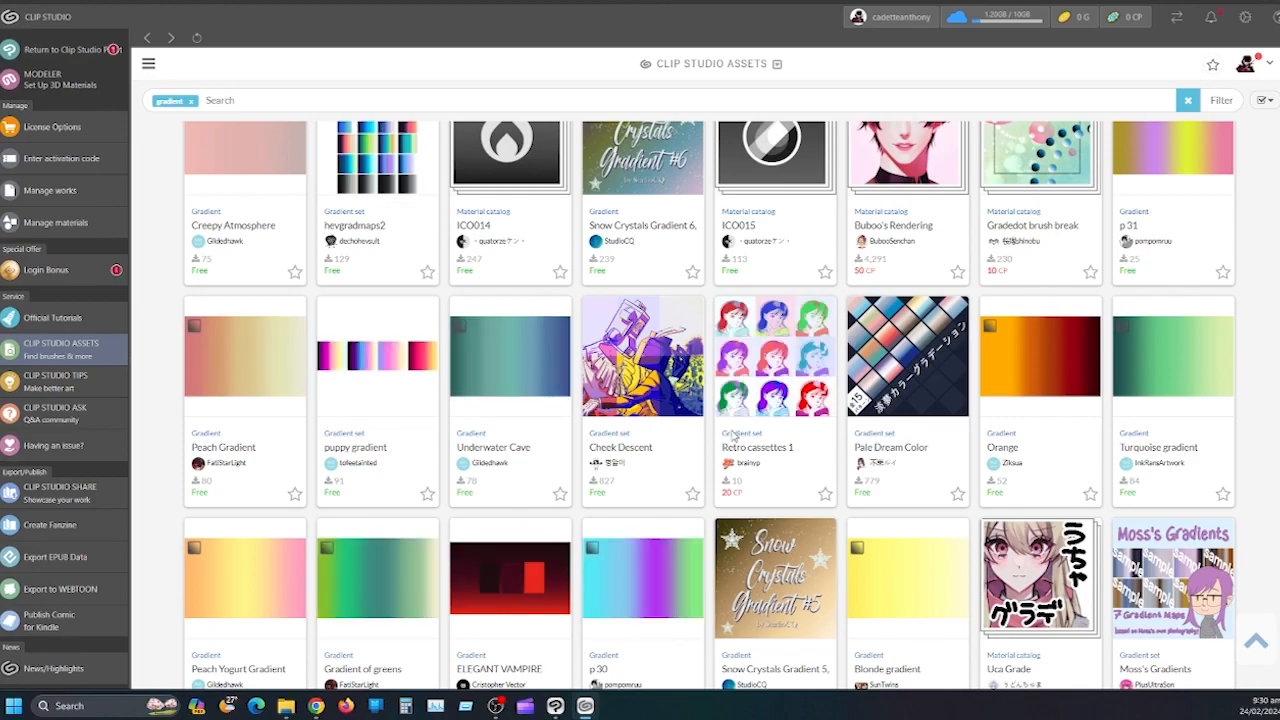
click(1265, 5)
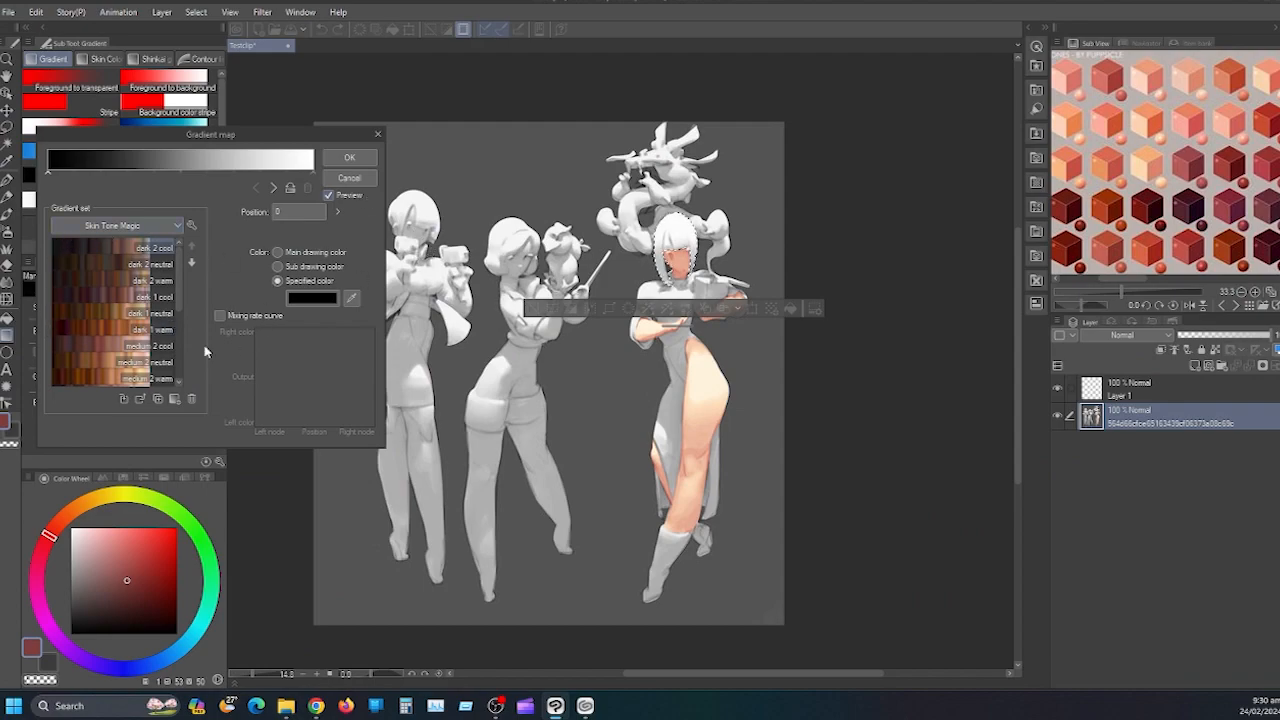
Look through the installed gradient sets and the downloaded gradient set materials available to add, and leave the add dialog.
click(168, 228)
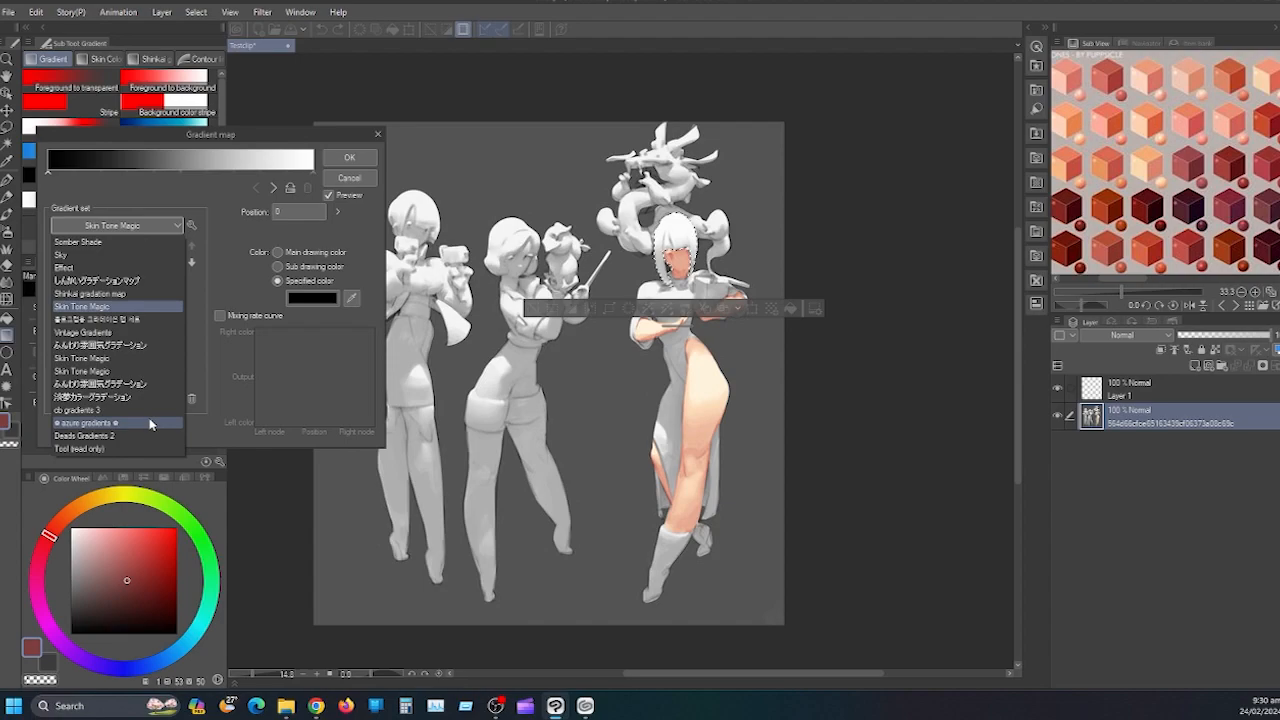
click(215, 236)
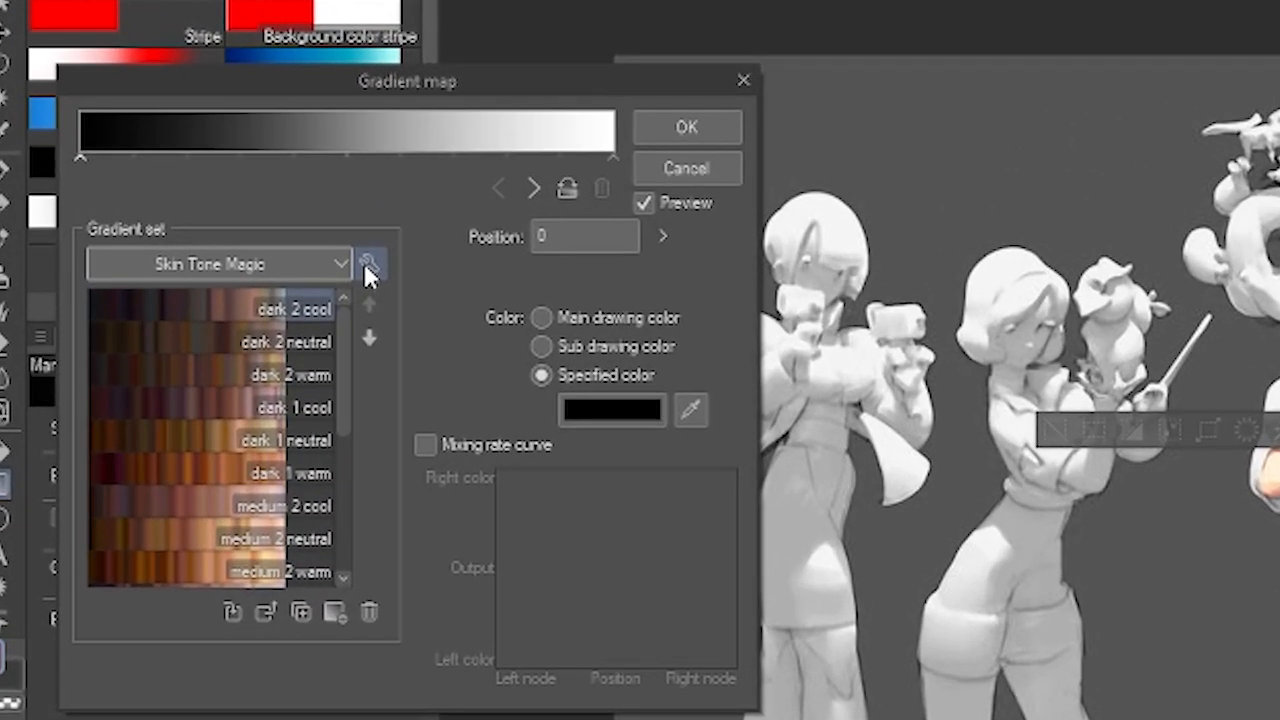
click(207, 231)
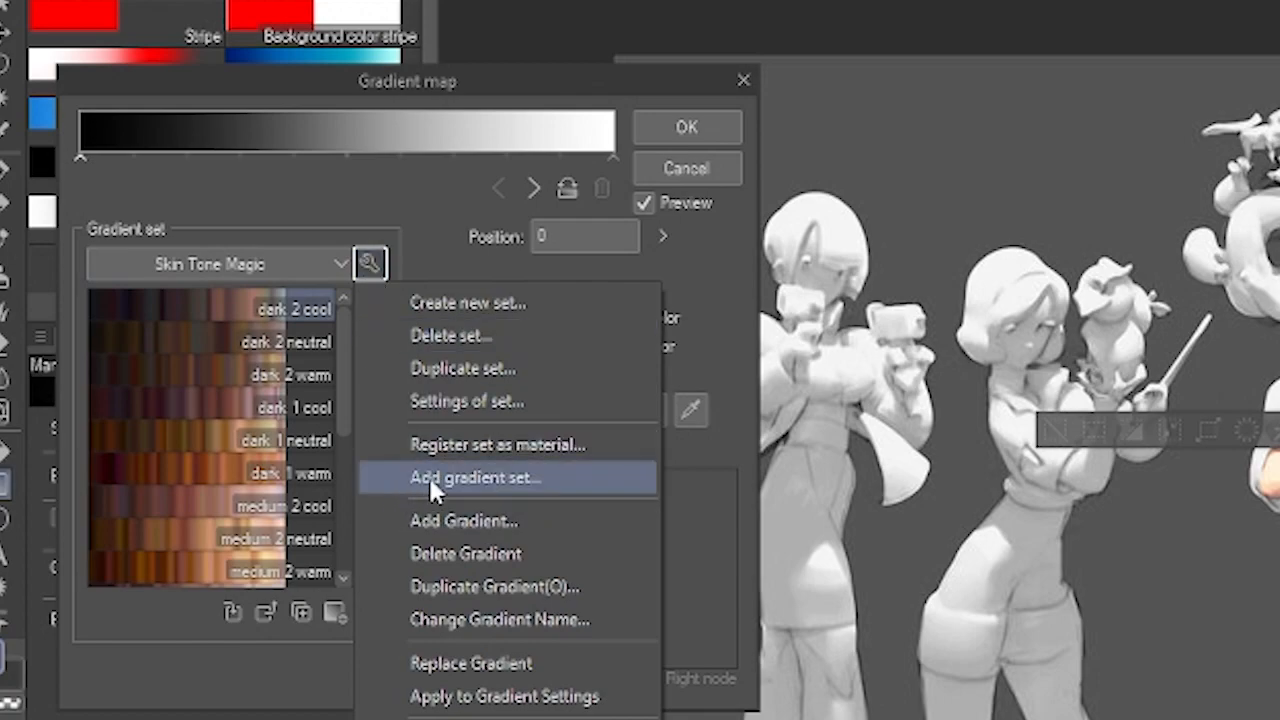
click(498, 476)
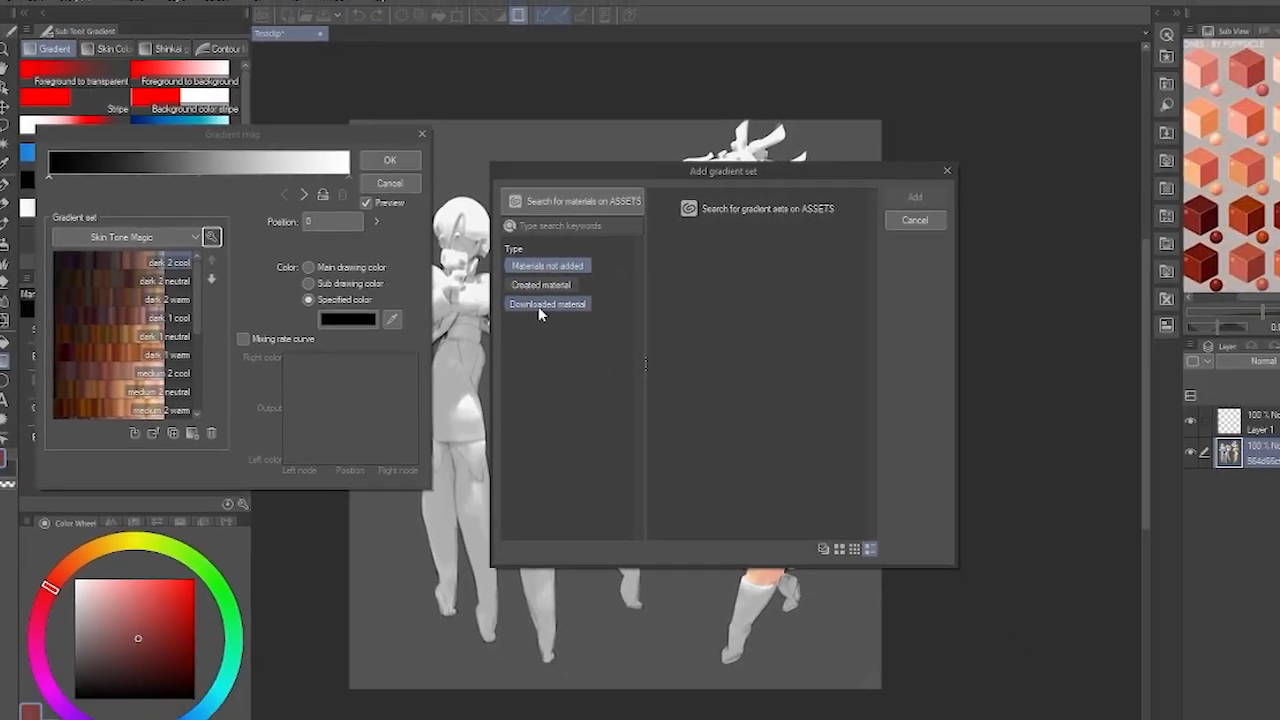
click(964, 386)
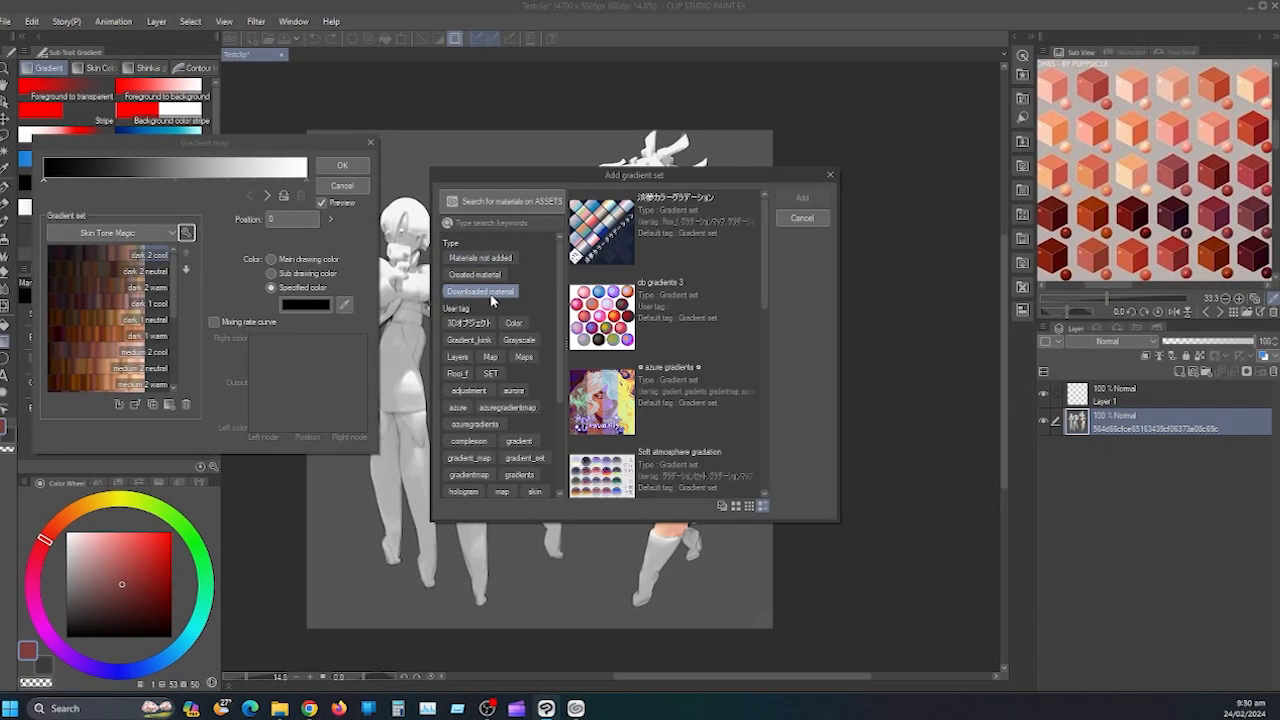
scroll(644, 310, down, 8)
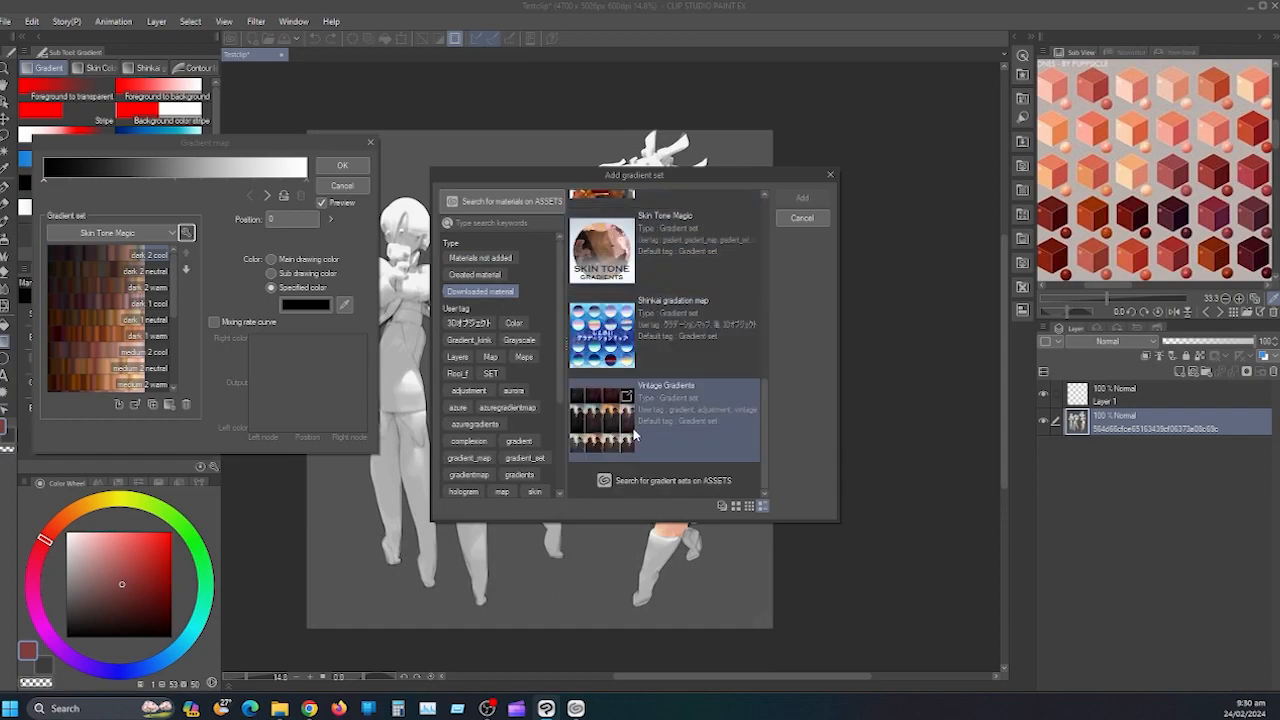
scroll(634, 446, up, 1)
scroll(636, 440, up, 5)
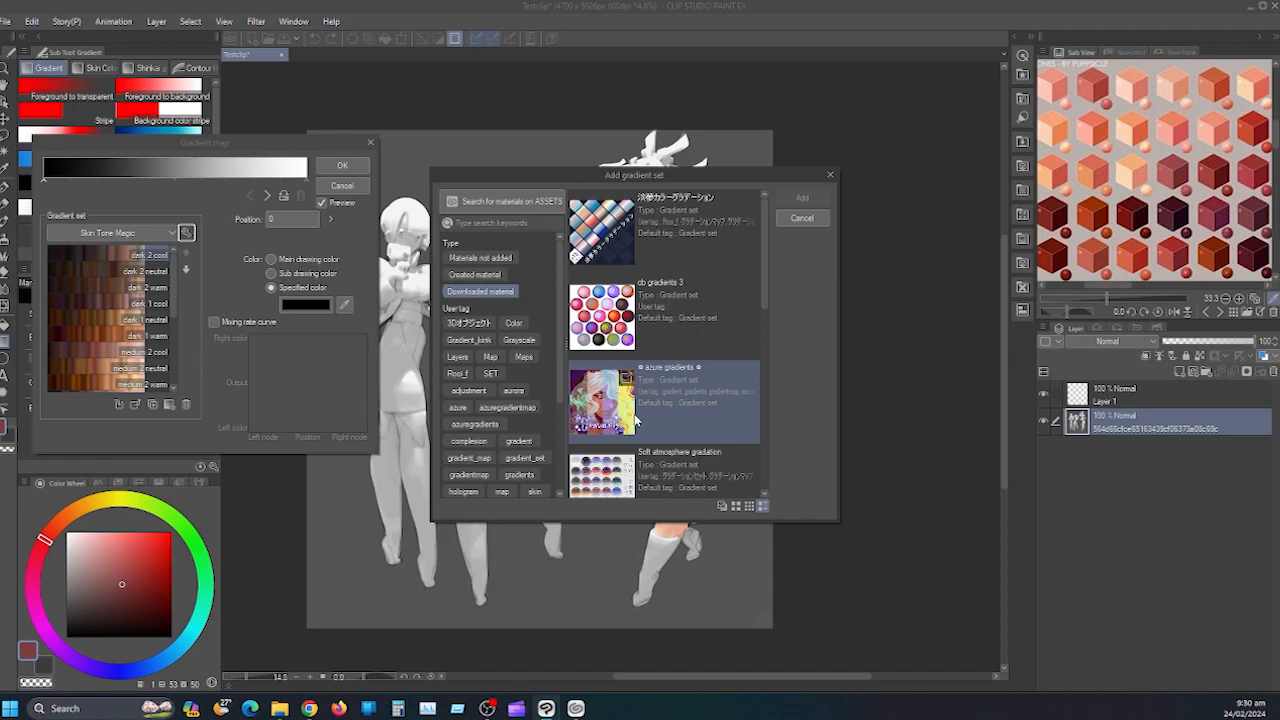
click(661, 224)
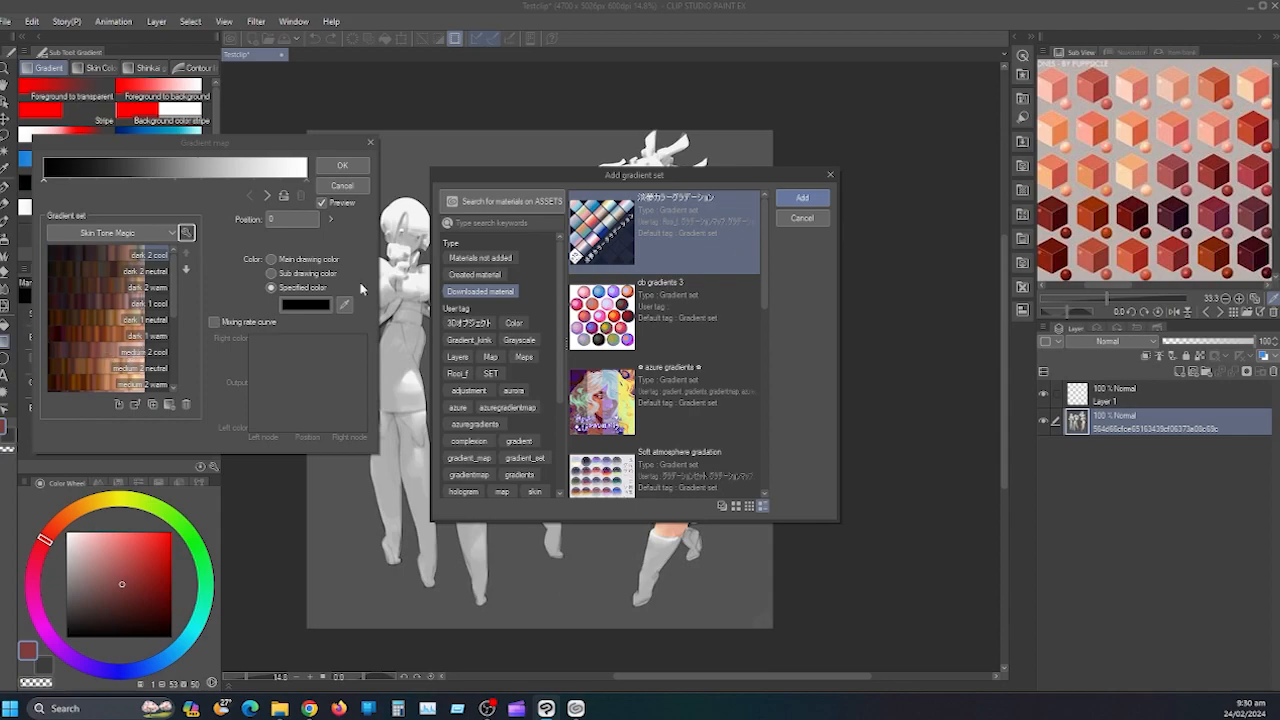
click(800, 218)
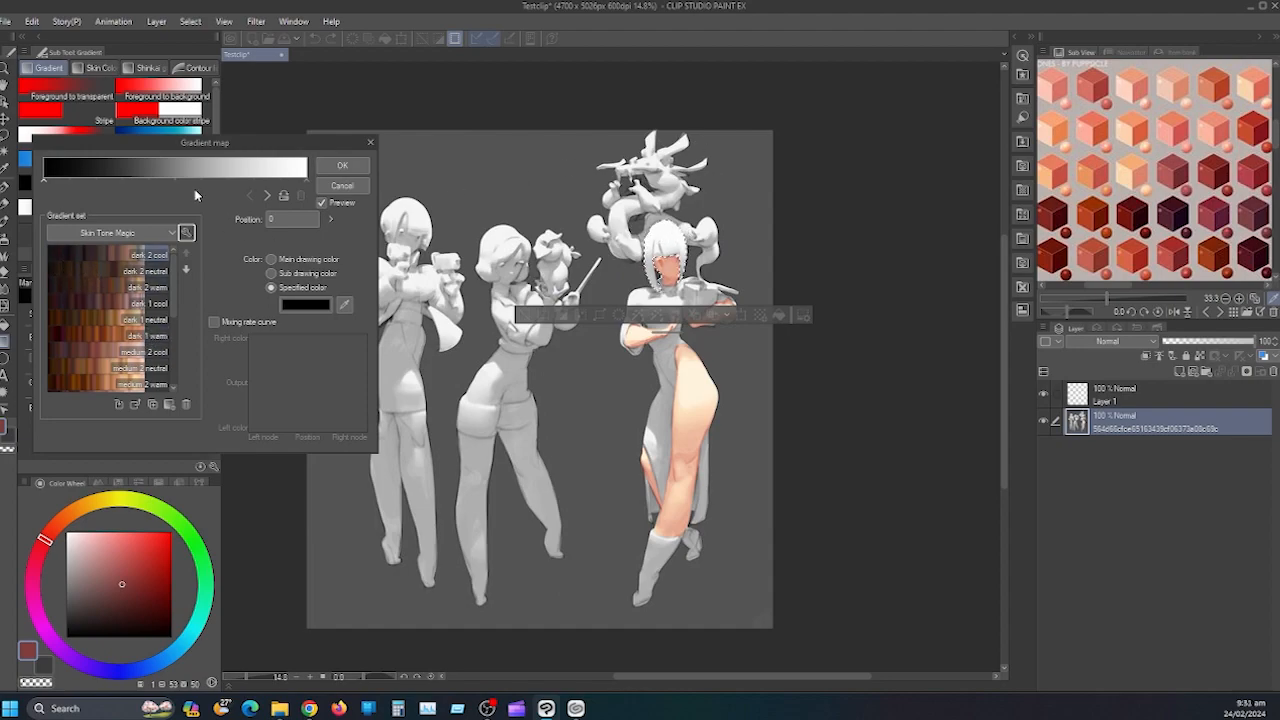
Try the dark 2 cool, dark 1 warm and hologram_1 to hologram_4 gradients on the selected hair, and cancel the correction.
click(98, 255)
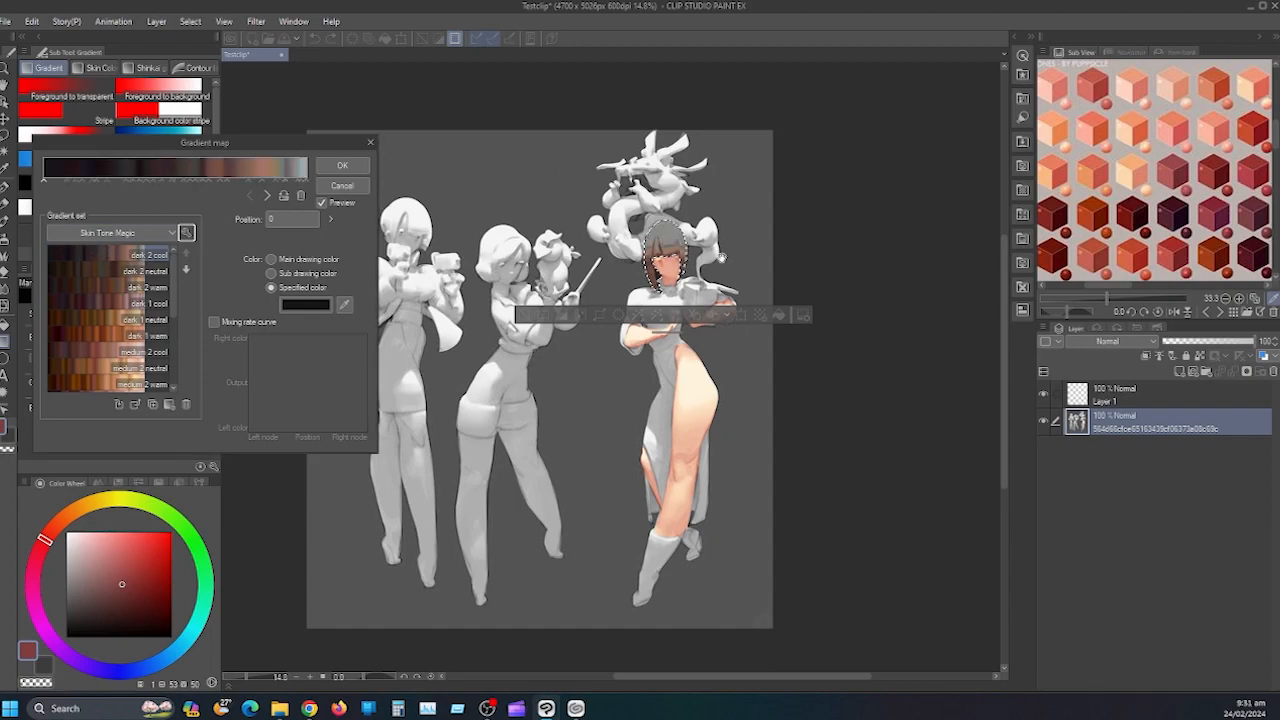
click(88, 340)
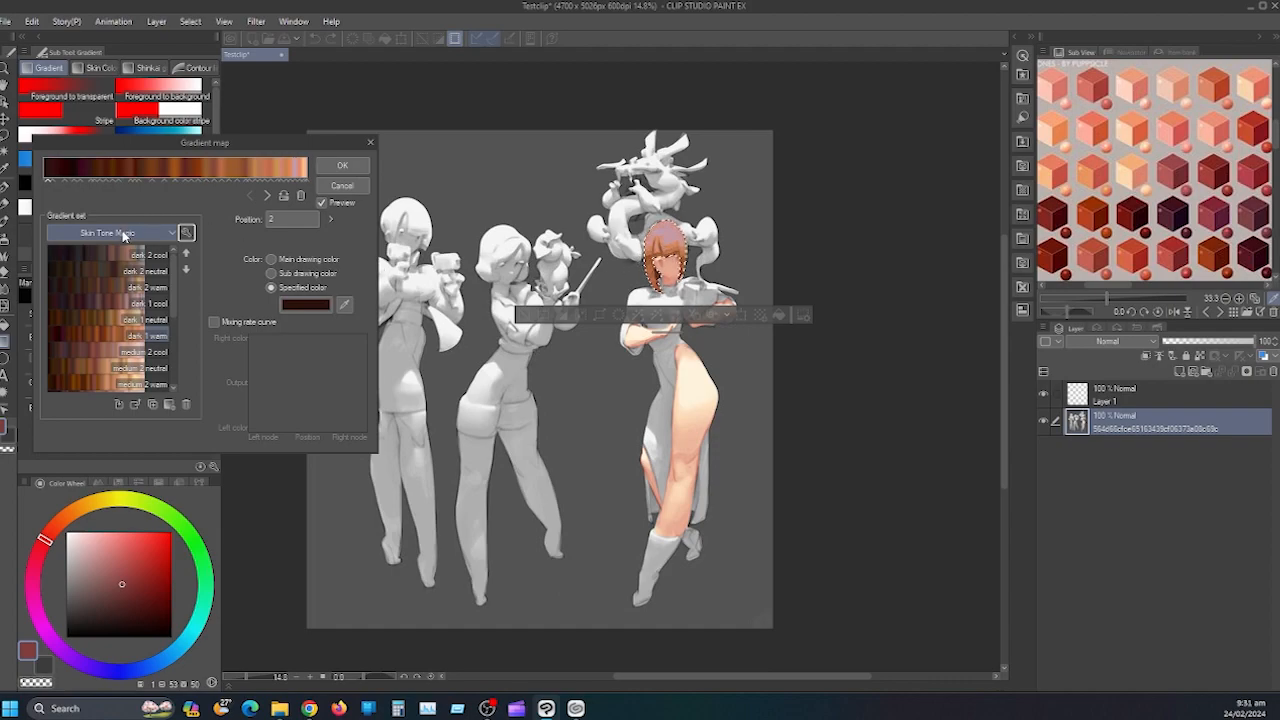
scroll(124, 236, down, 1)
click(95, 257)
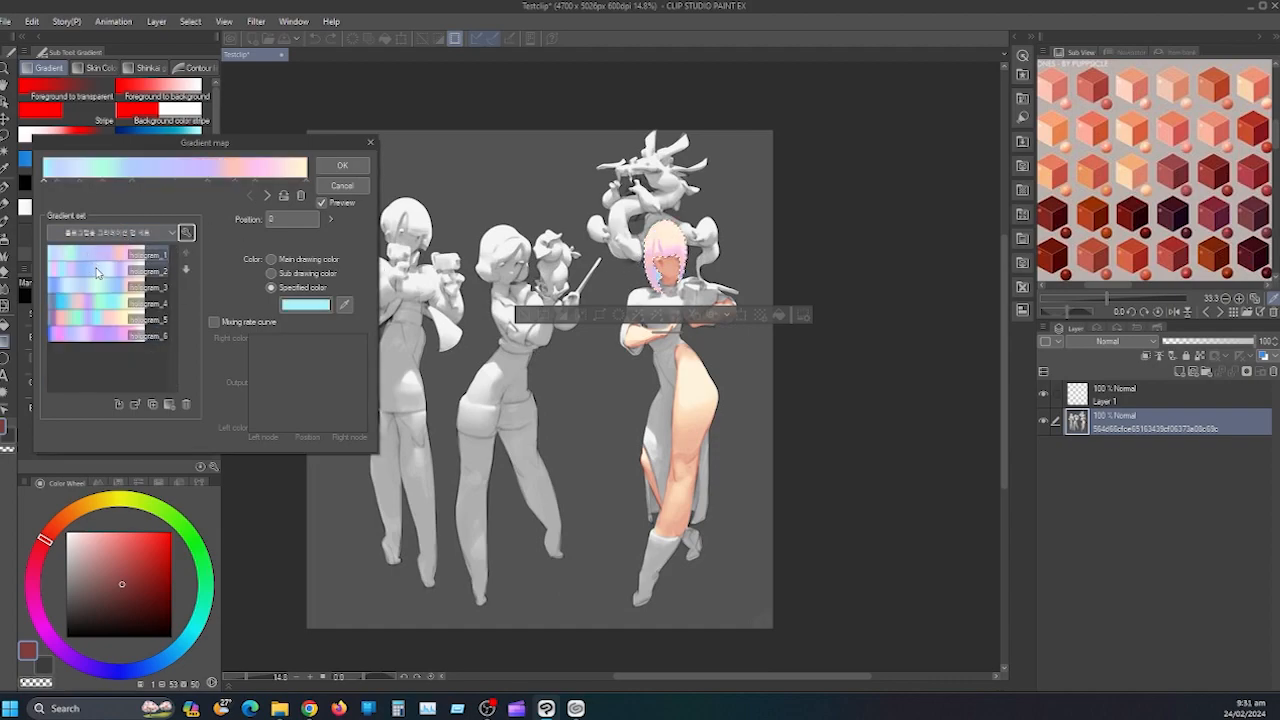
click(94, 273)
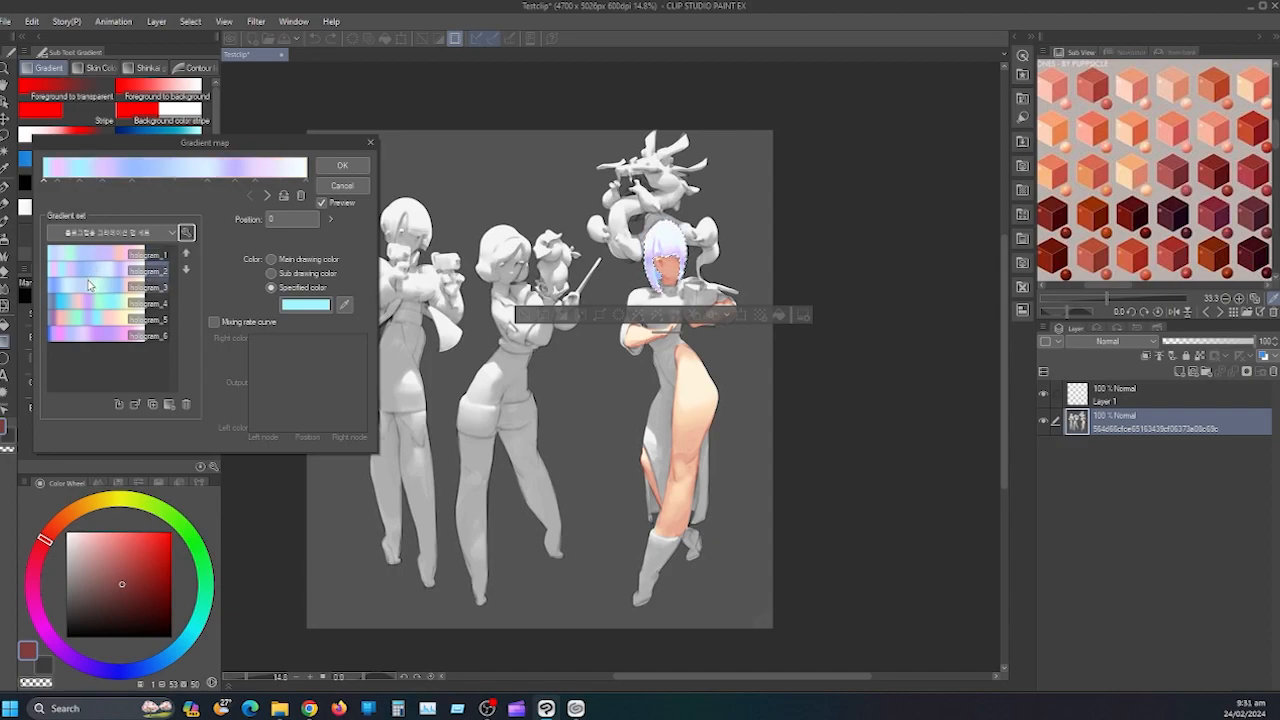
click(88, 286)
click(94, 302)
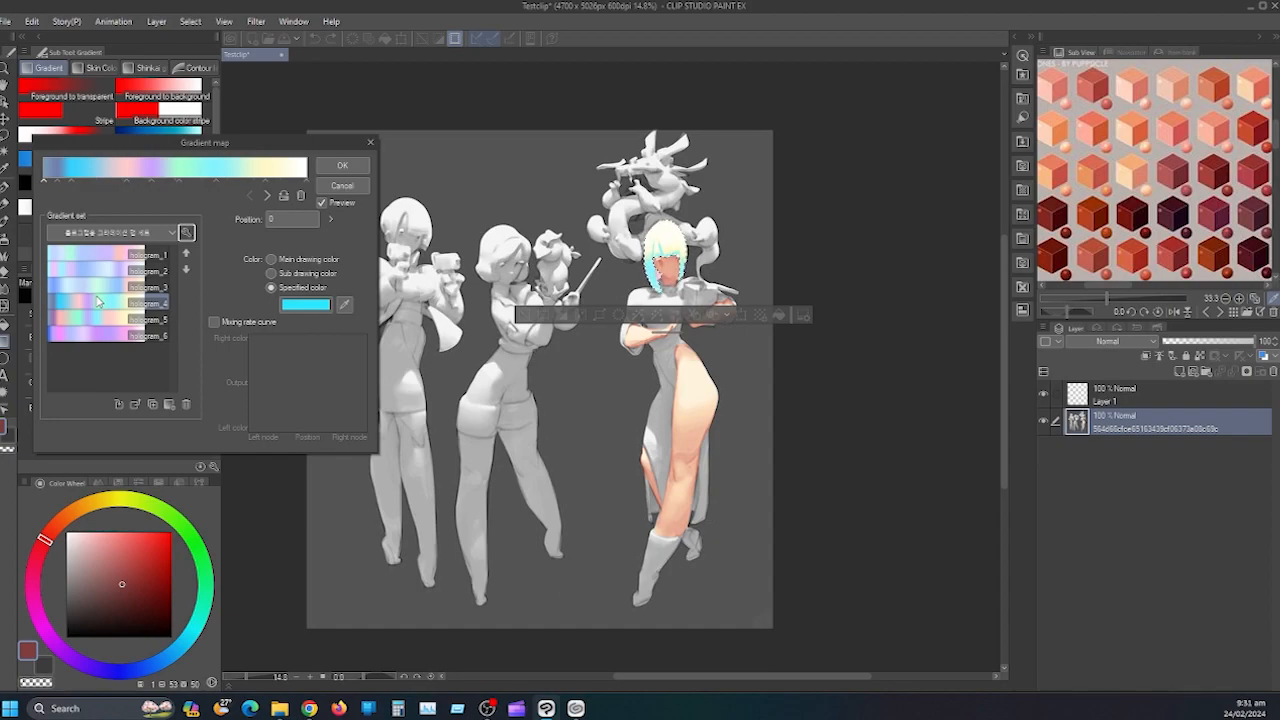
click(369, 144)
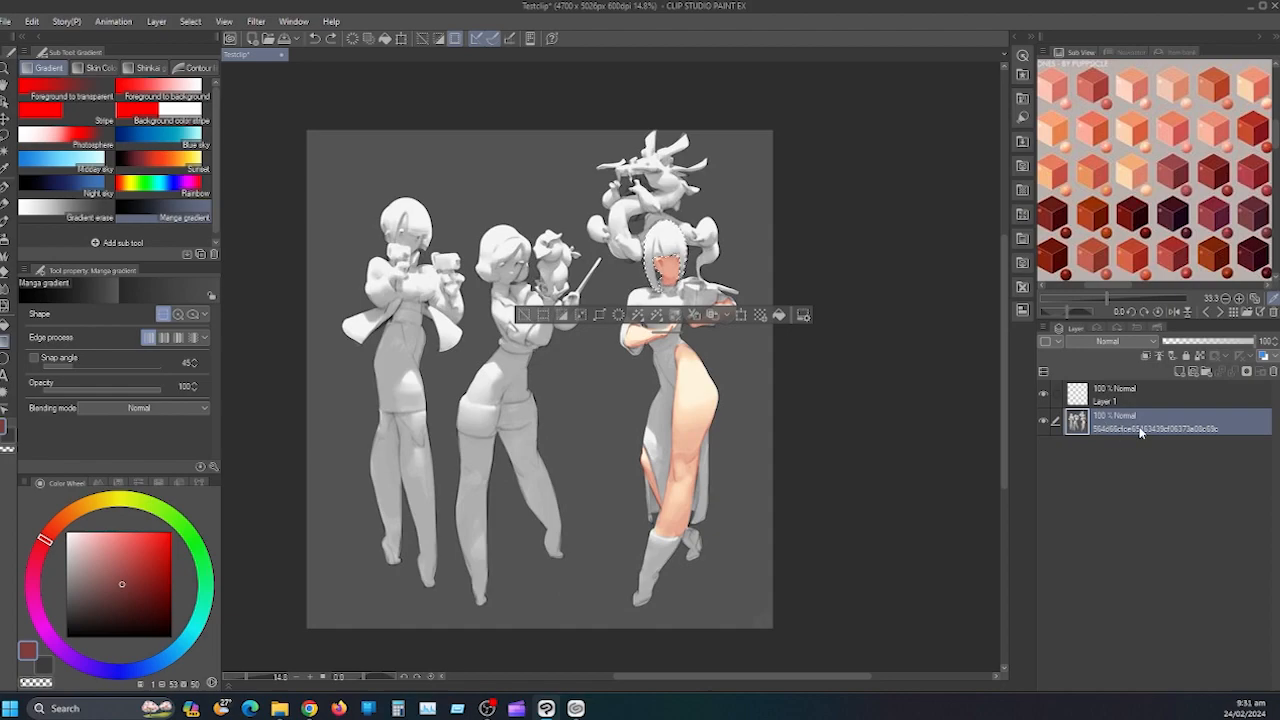
Create a Gradient map correction layer above the image layer, masked to the selected hair.
right_click(1072, 487)
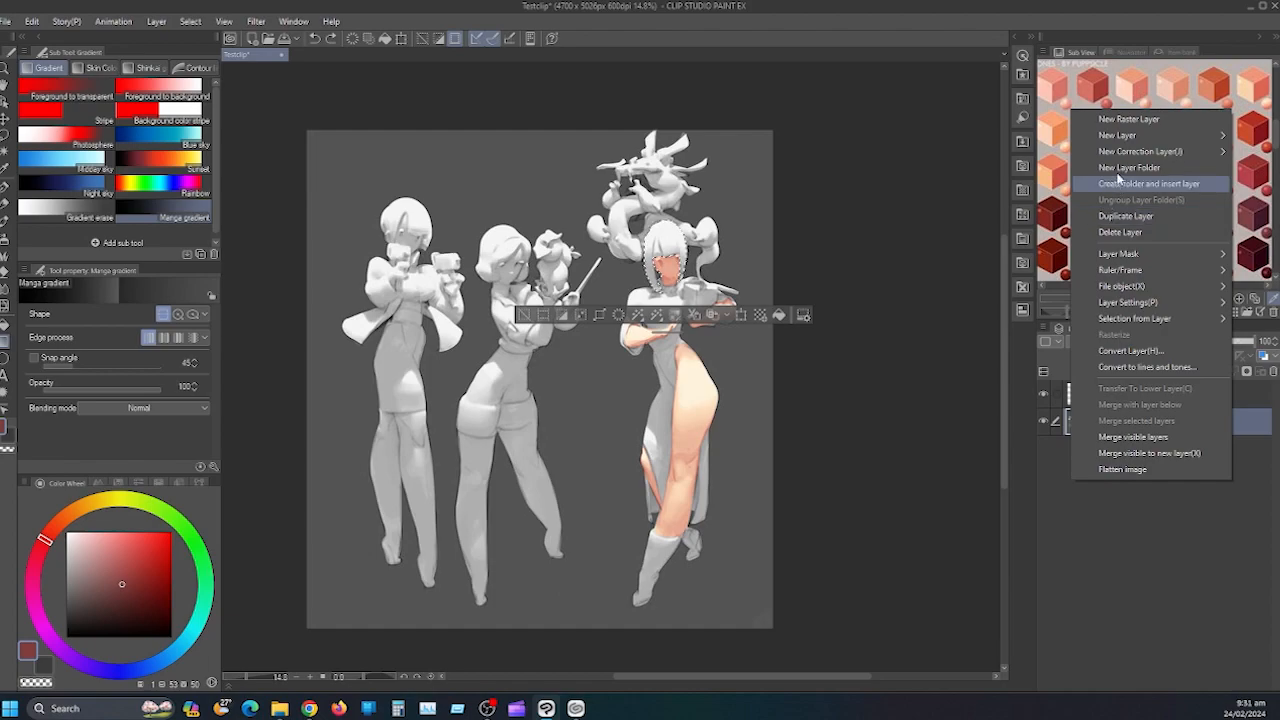
mouse_move(1118, 155)
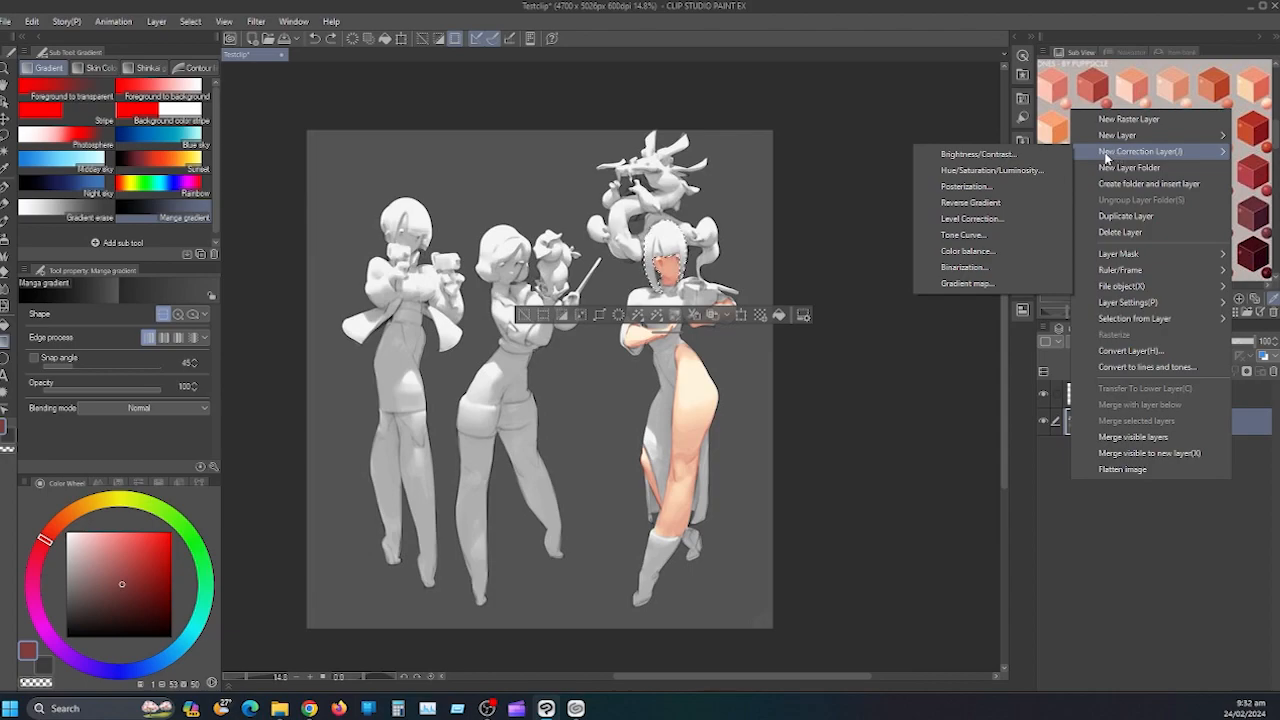
click(962, 285)
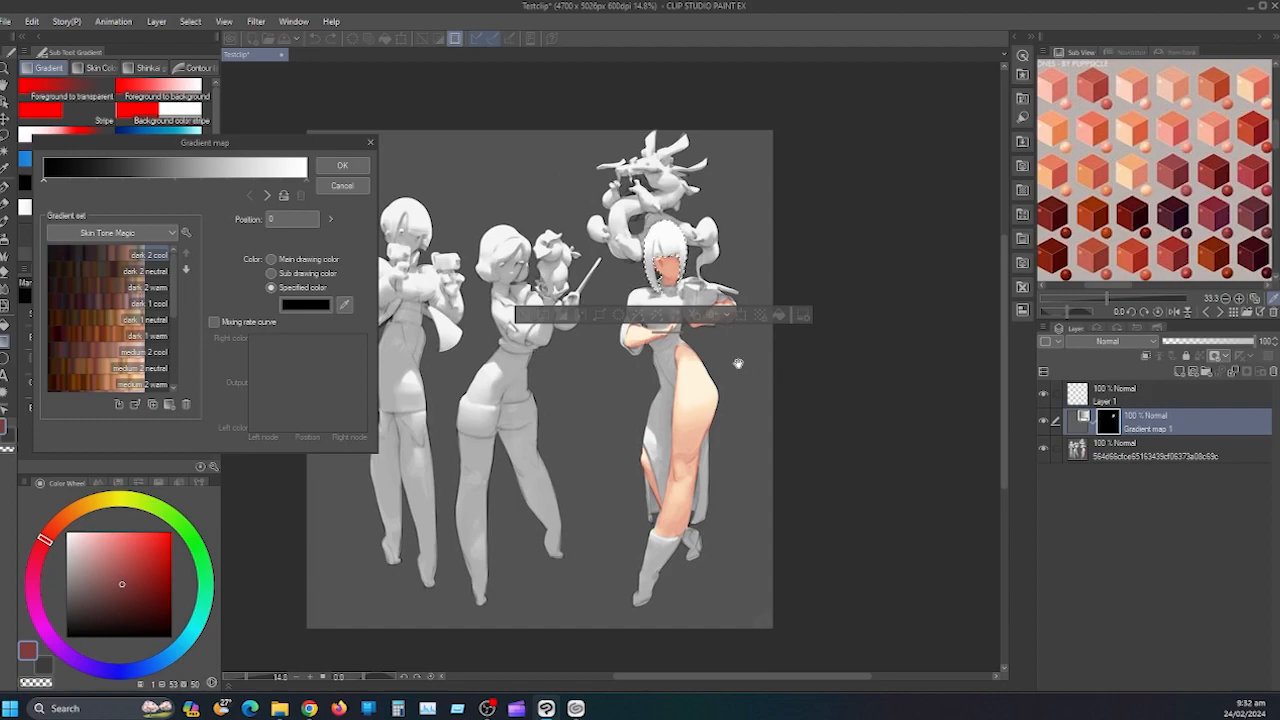
Color the hair with the second gradient, teal to pink and lavender, of the しんかいグラデーションマップ set.
click(97, 257)
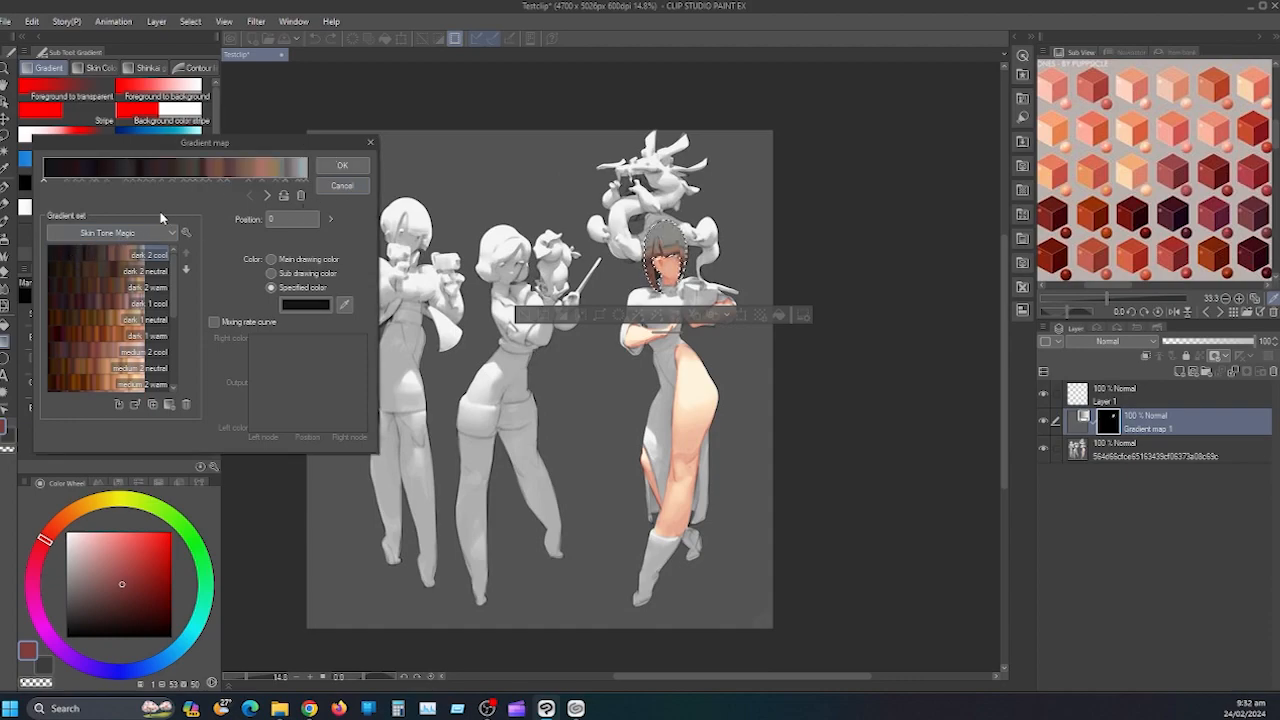
click(145, 233)
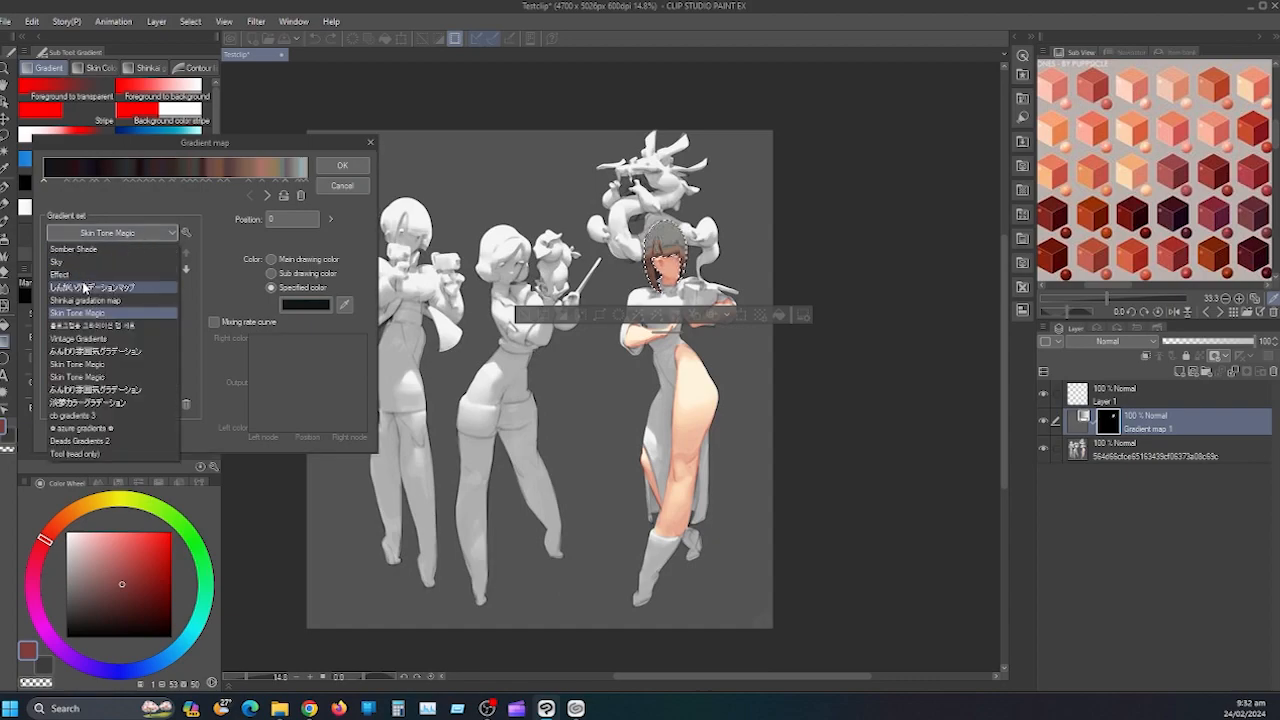
click(87, 288)
click(102, 269)
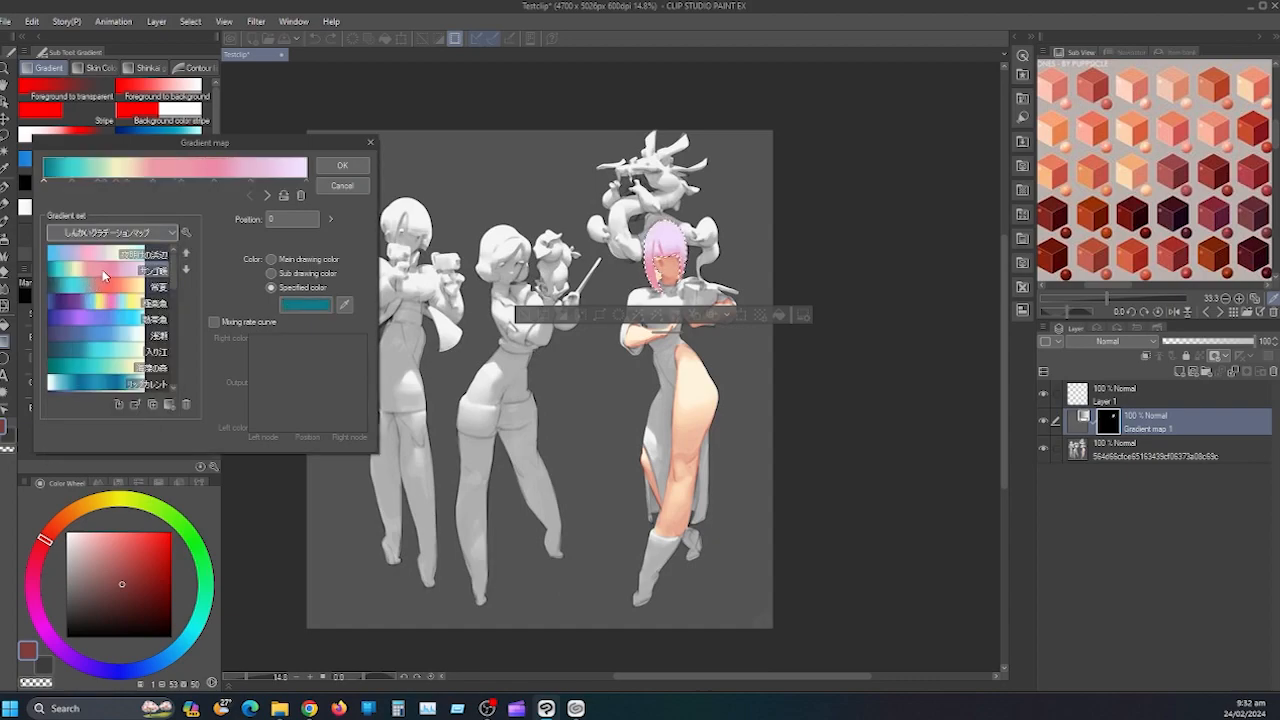
click(342, 166)
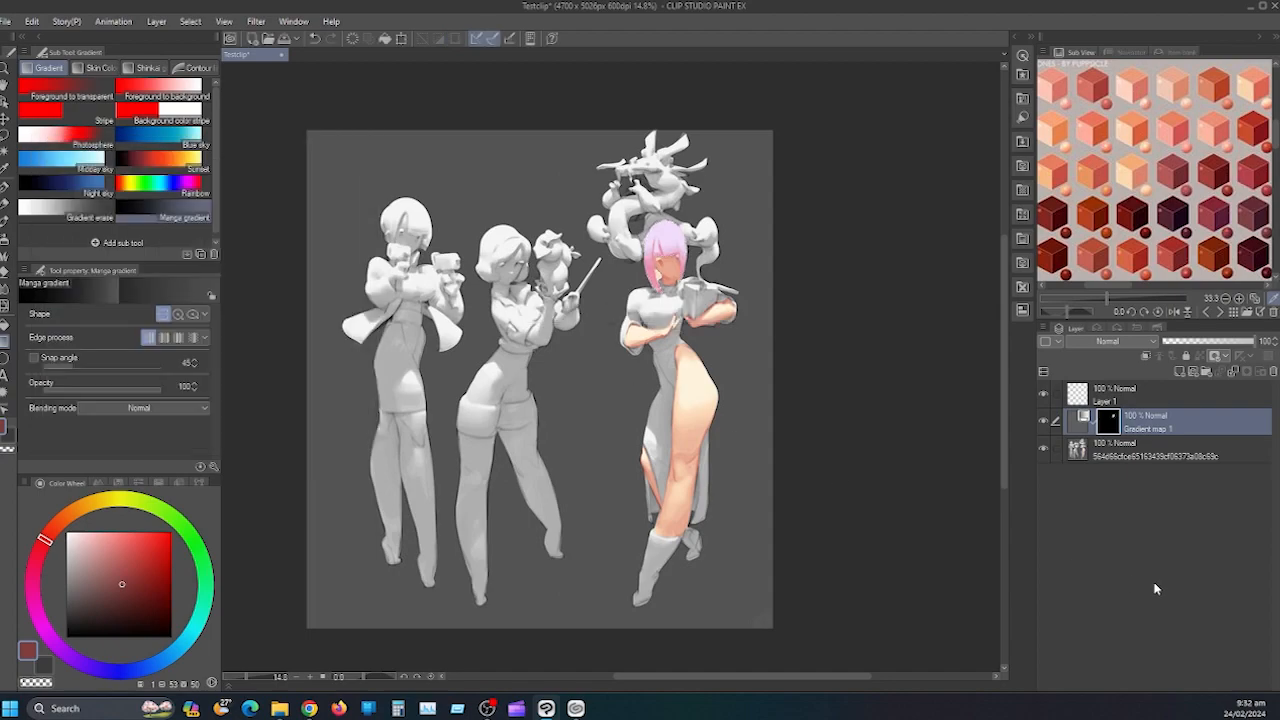
Try other gradients of the しんかいグラデーションマップ set on the hair's Gradient map layer, and keep the second, teal to pink and lavender gradient.
click(1078, 423)
double_click(1078, 423)
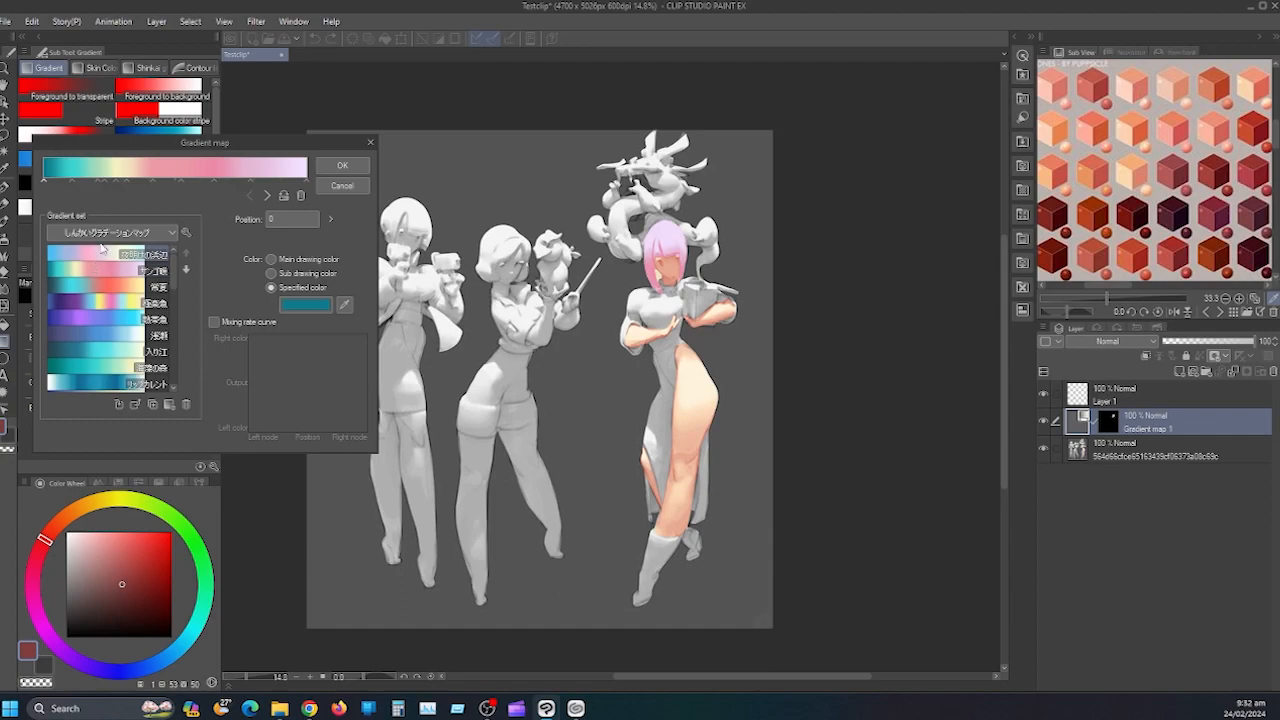
click(100, 312)
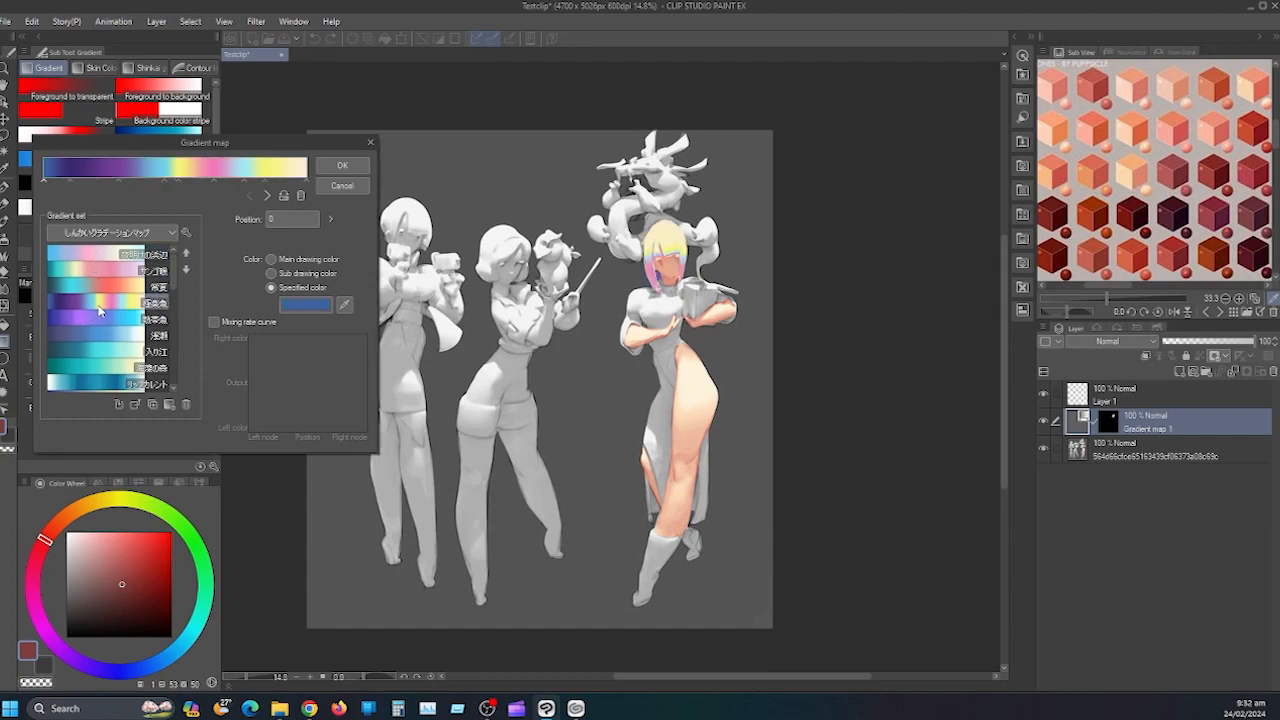
click(106, 287)
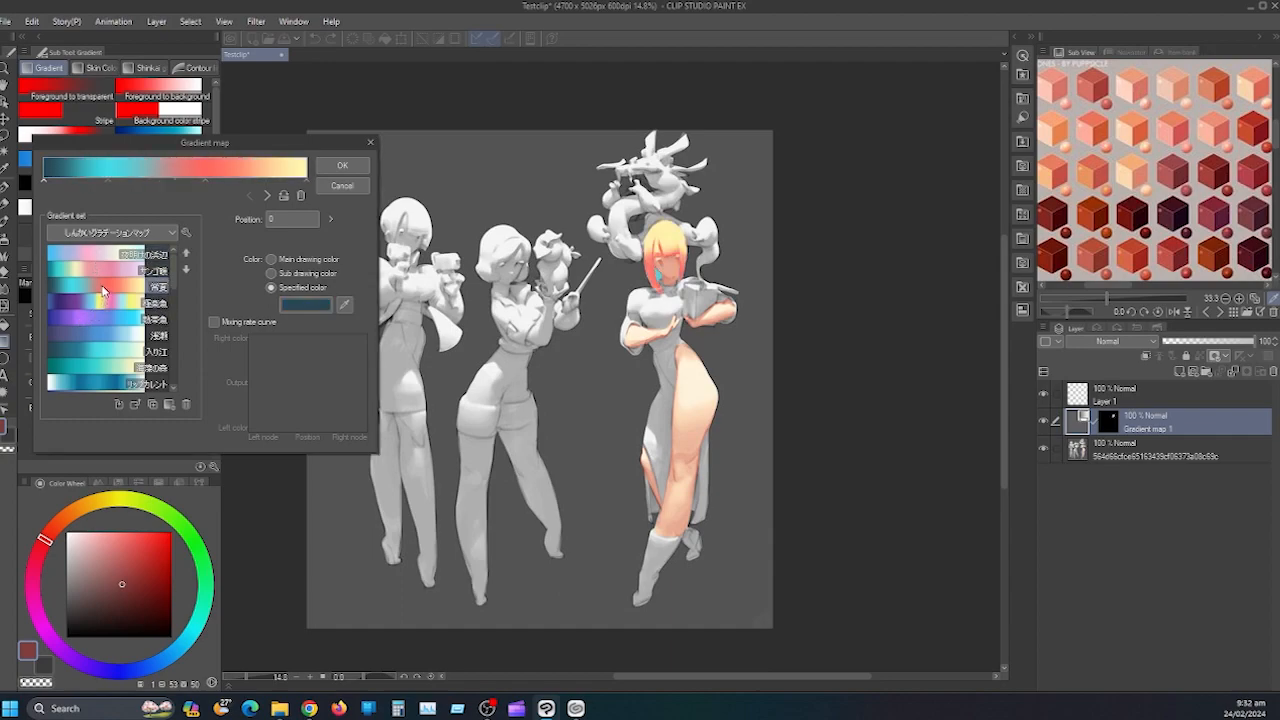
click(106, 274)
click(98, 338)
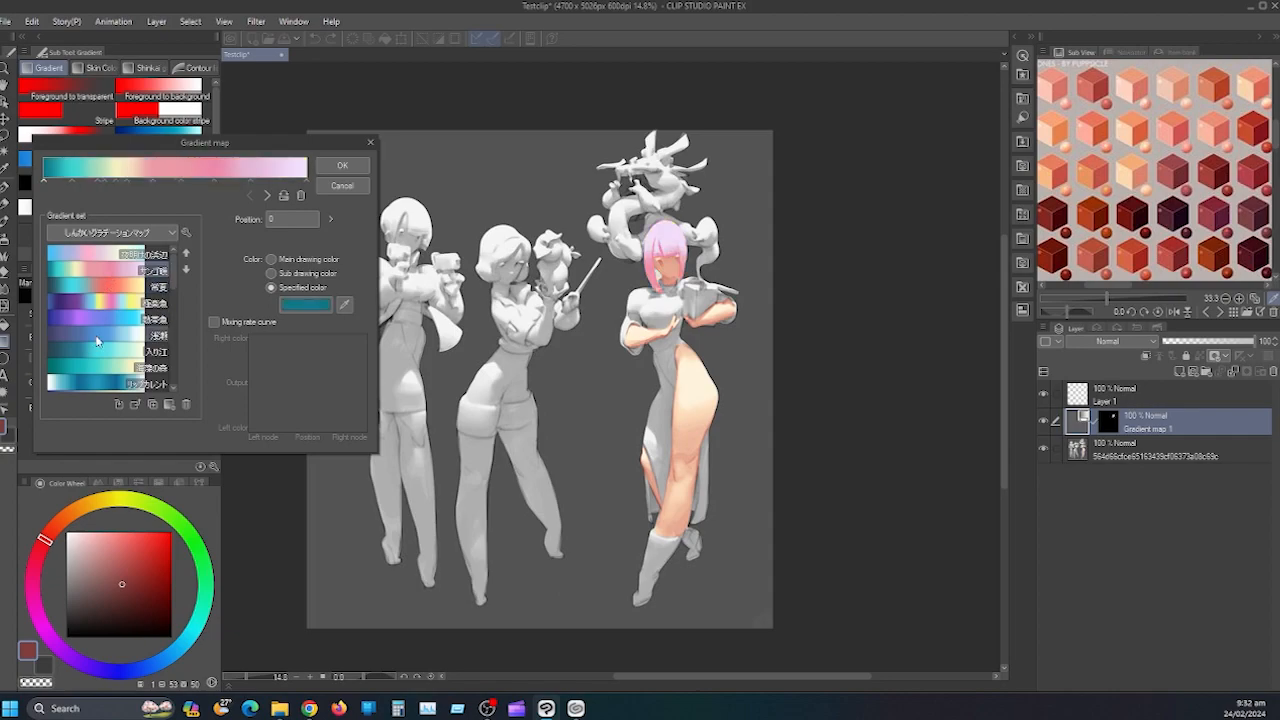
click(92, 353)
click(94, 369)
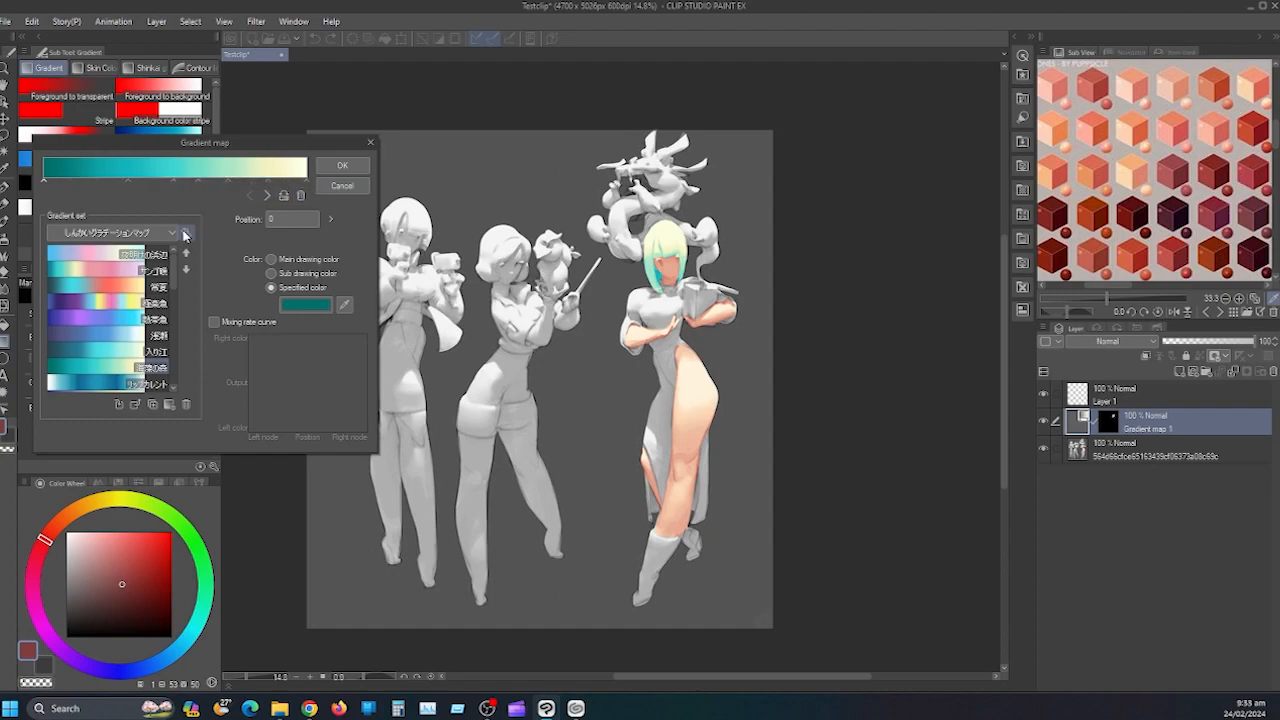
scroll(98, 350, down, 3)
click(98, 338)
click(98, 339)
scroll(98, 338, up, 3)
click(110, 272)
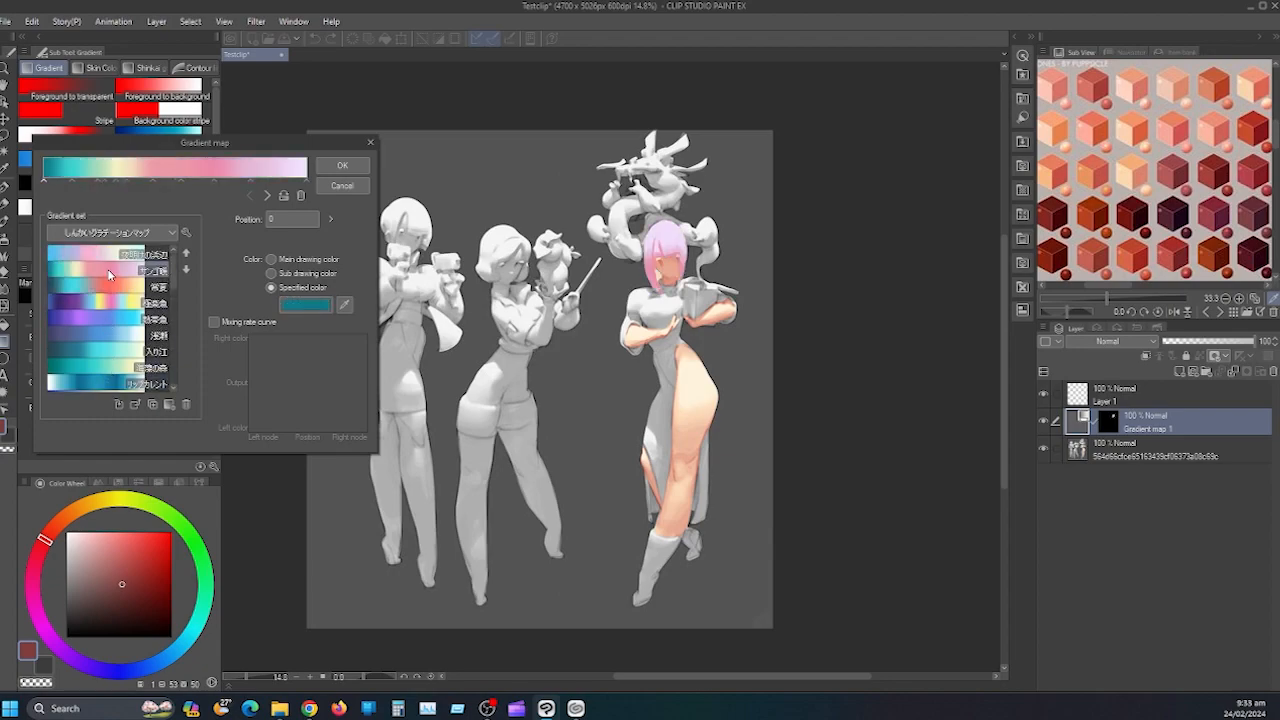
click(104, 271)
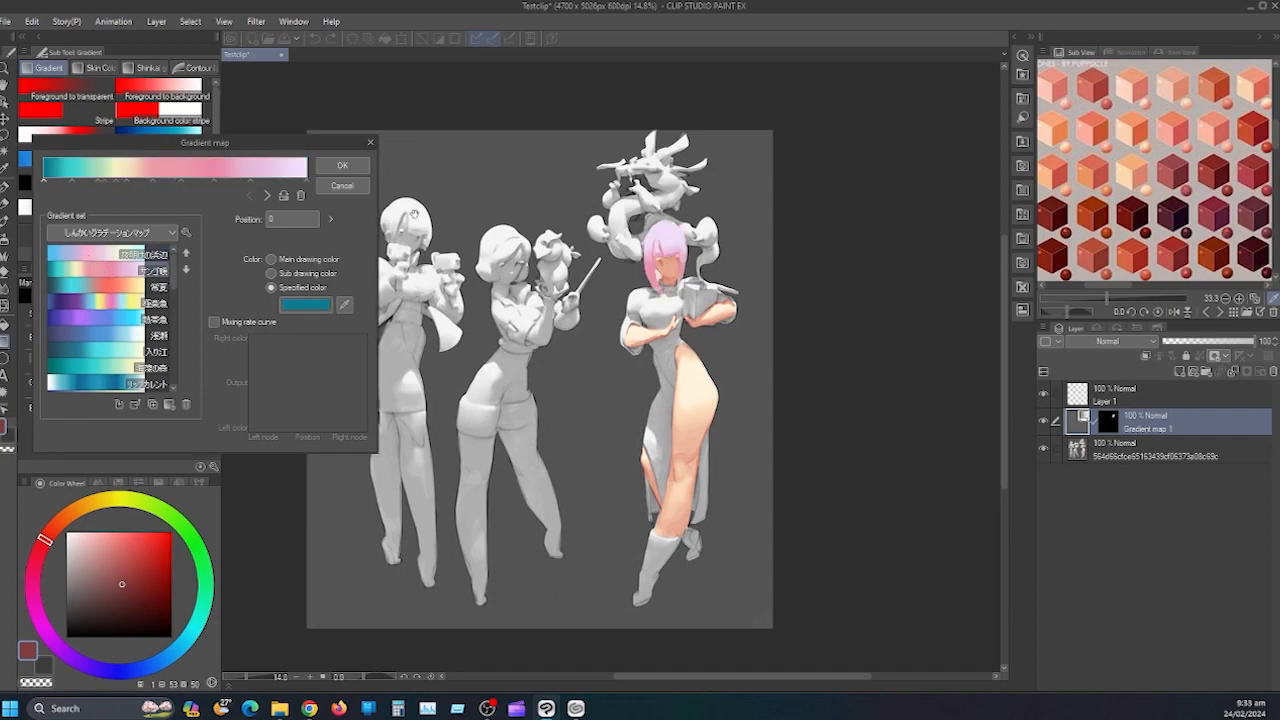
click(342, 167)
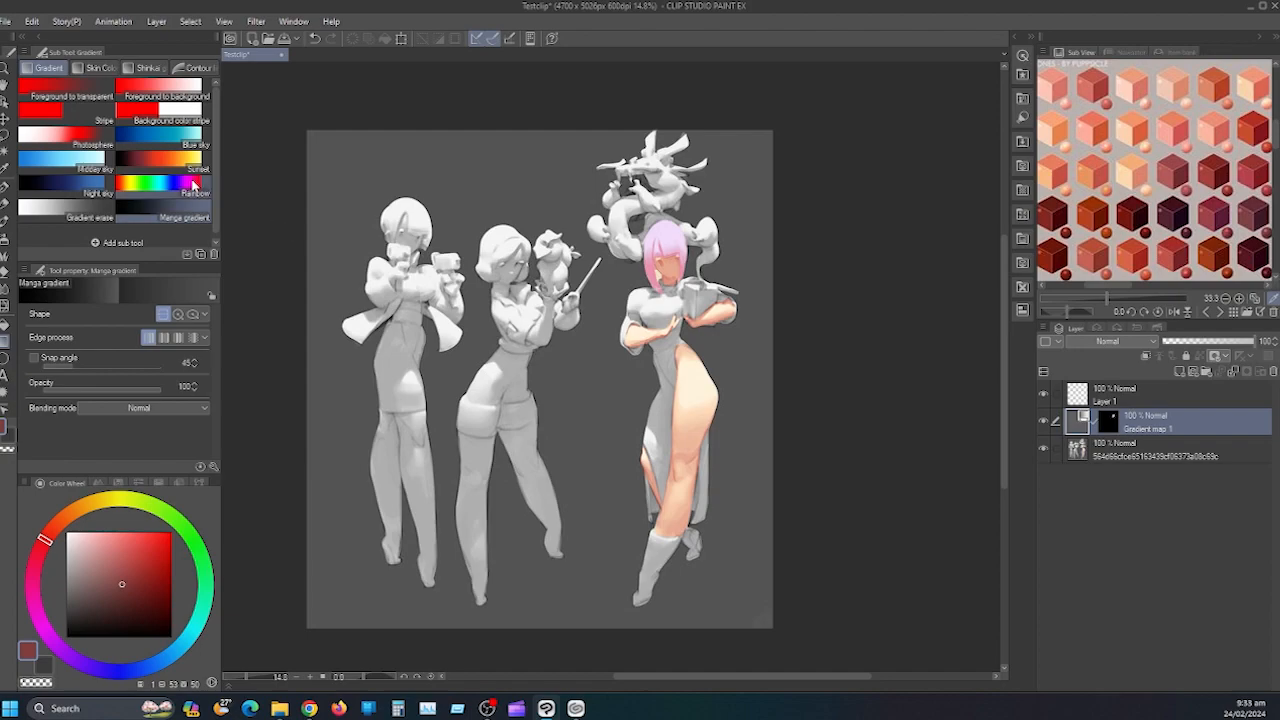
Duplicate the Foreground to transparent gradient sub tool under the name skin color 1.
click(40, 91)
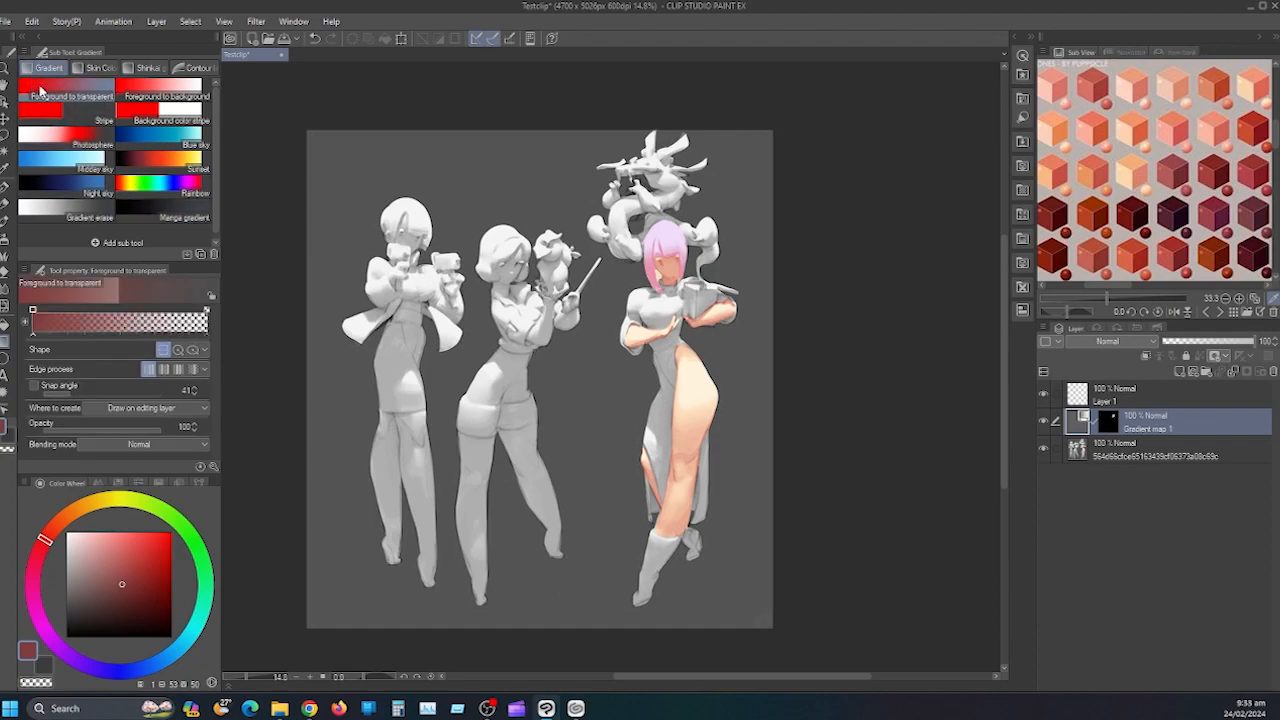
right_click(35, 93)
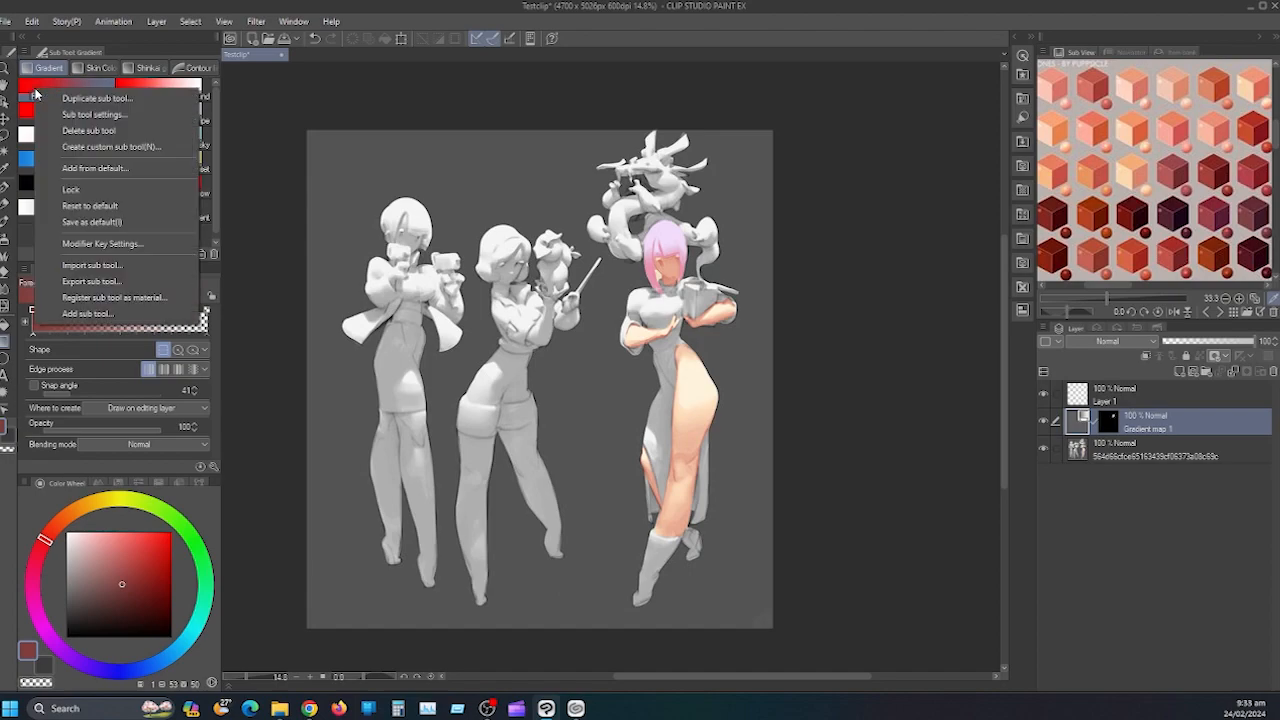
click(90, 98)
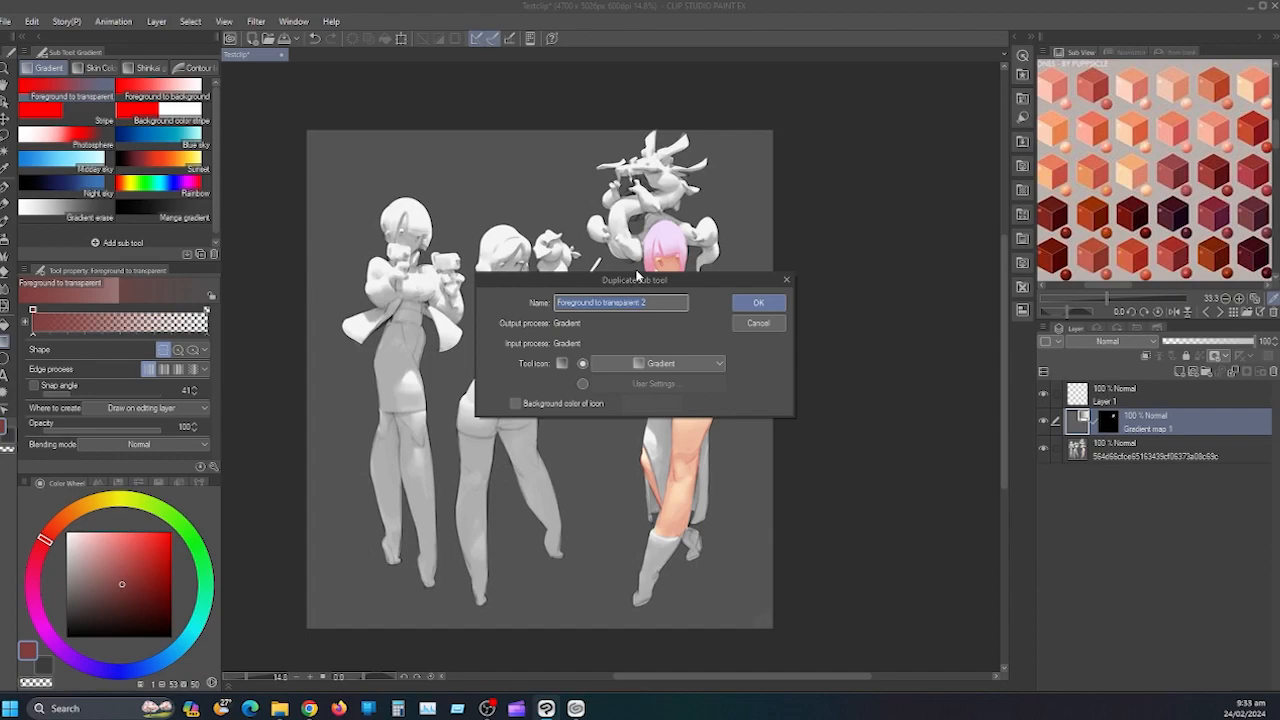
key(BackSpace)
text(skin color 1)
click(758, 303)
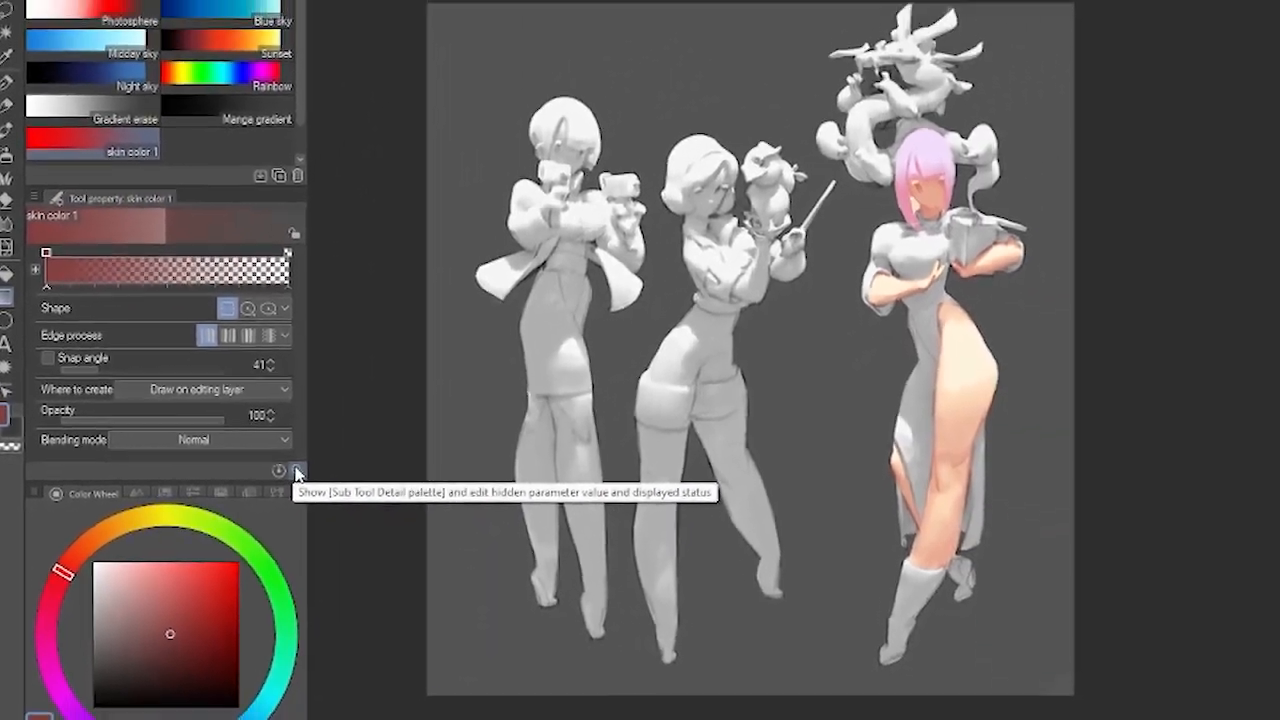
Give the skin color 1 sub tool the dark 2 cool gradient from the Skin Tone Magic set in its advanced gradient settings.
click(440, 481)
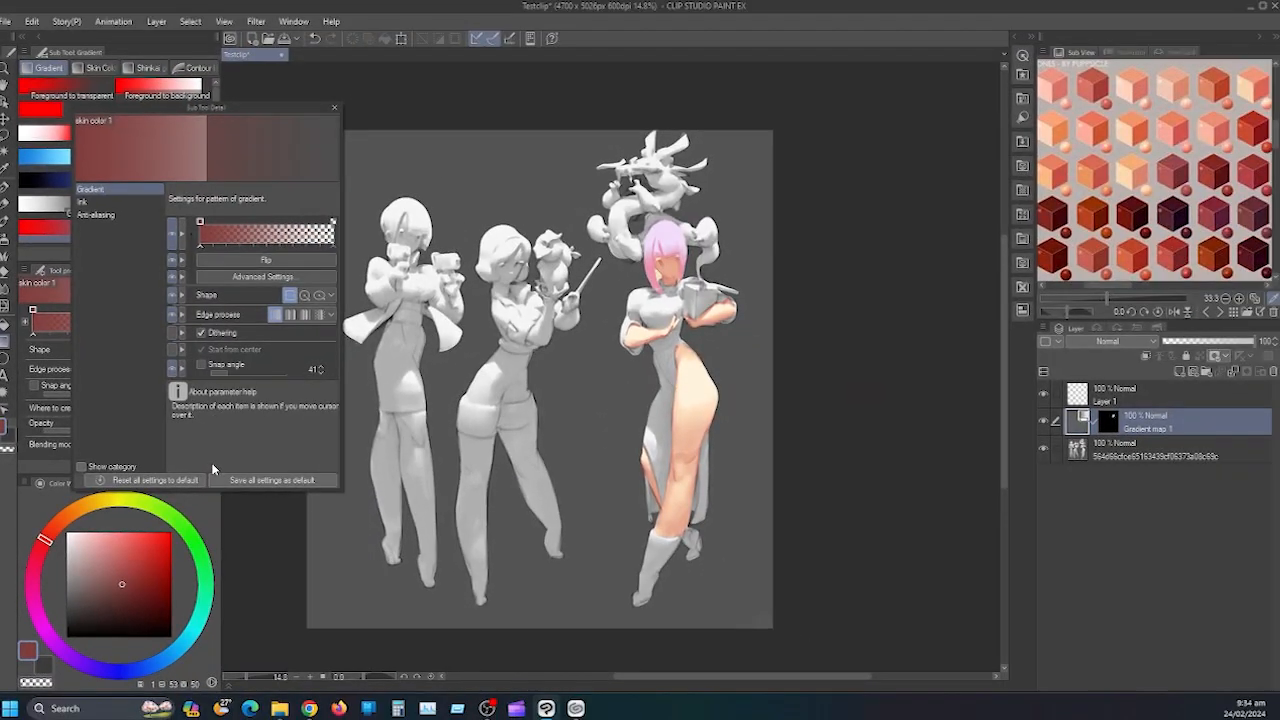
click(334, 107)
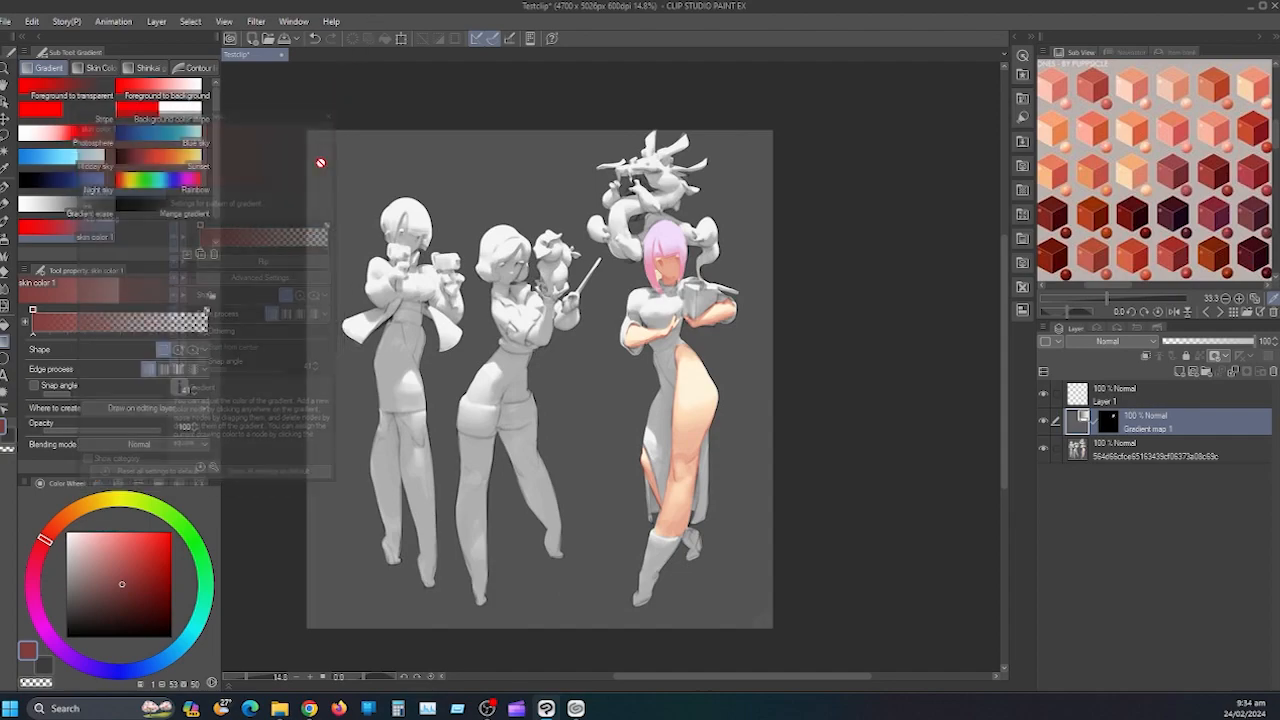
click(212, 467)
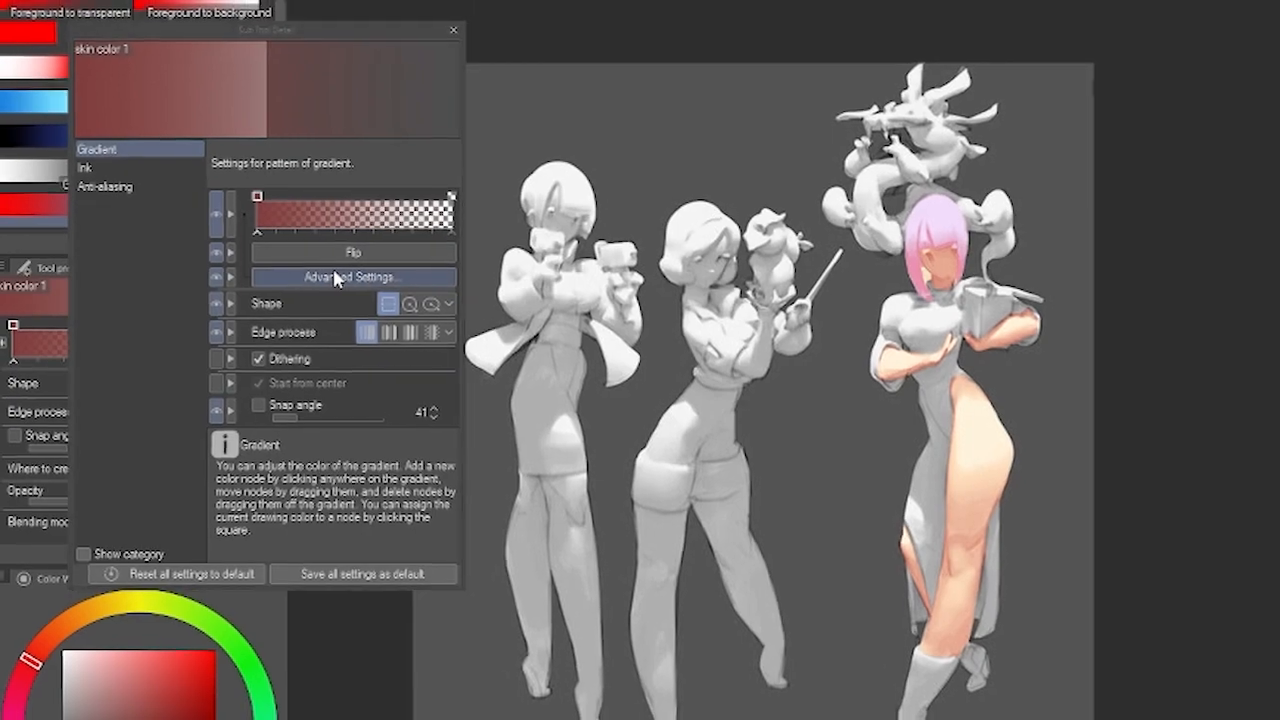
click(368, 278)
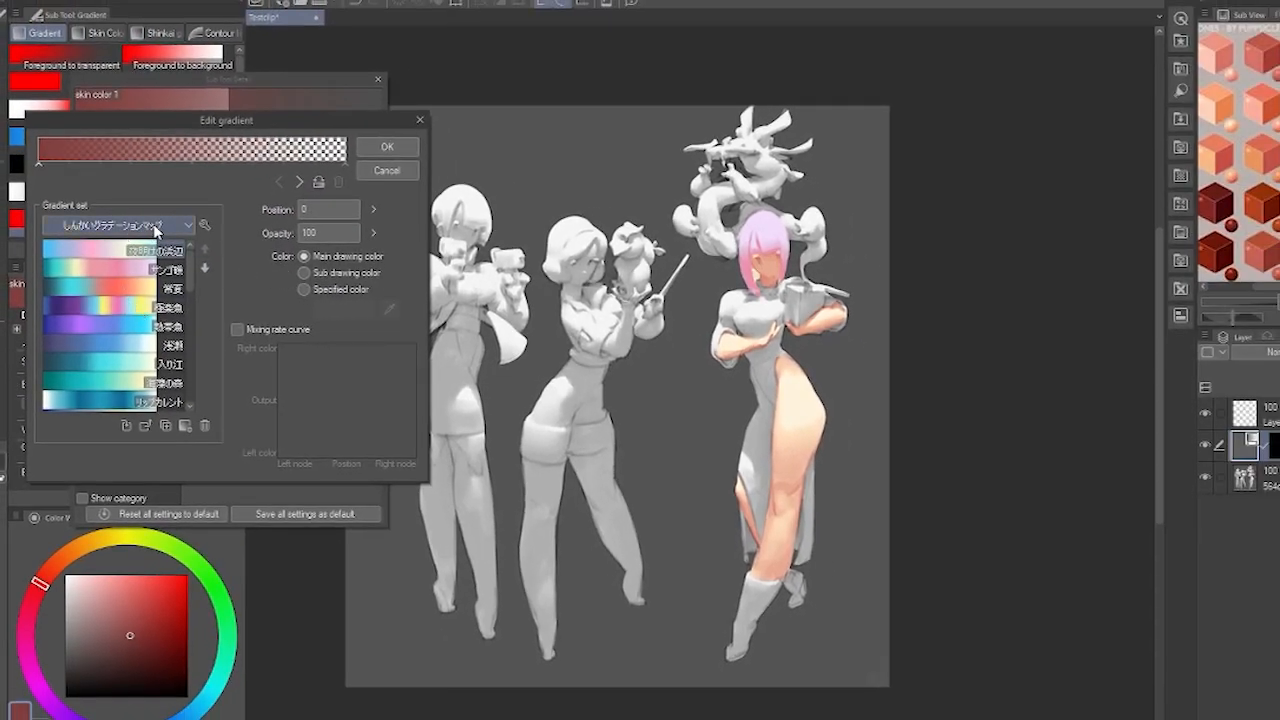
click(156, 226)
click(87, 246)
click(104, 226)
click(95, 290)
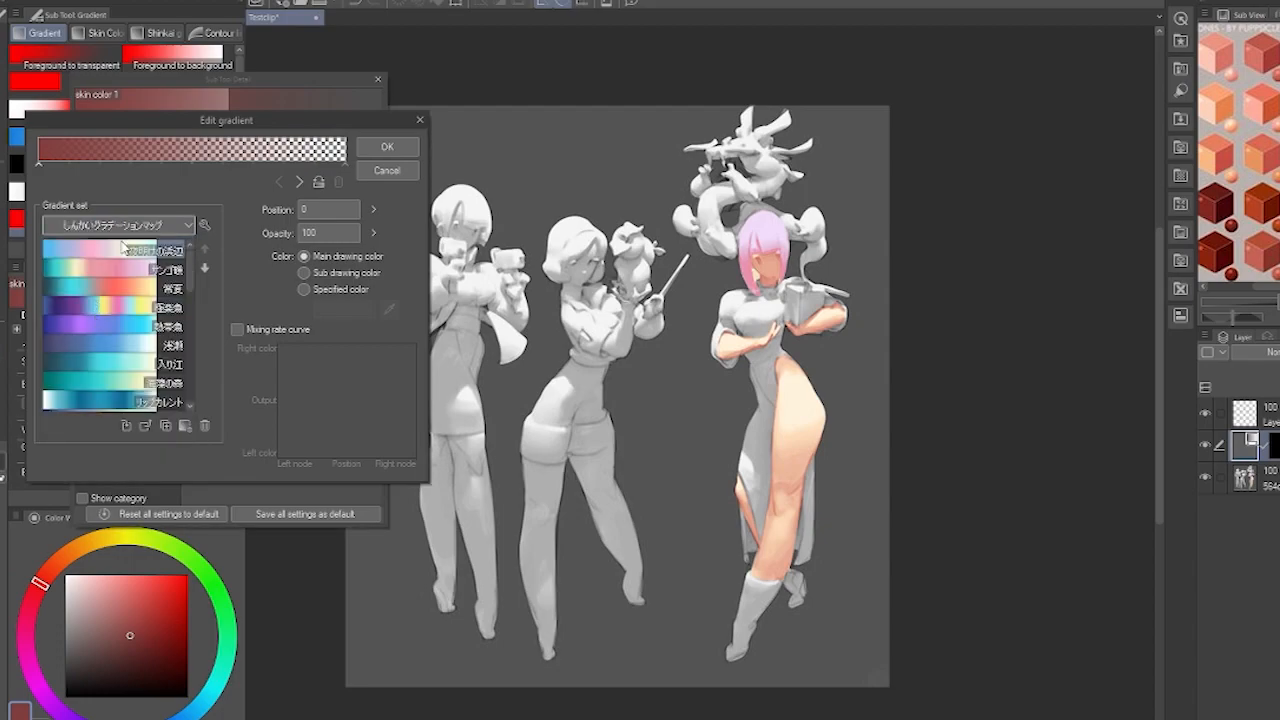
click(125, 226)
click(100, 315)
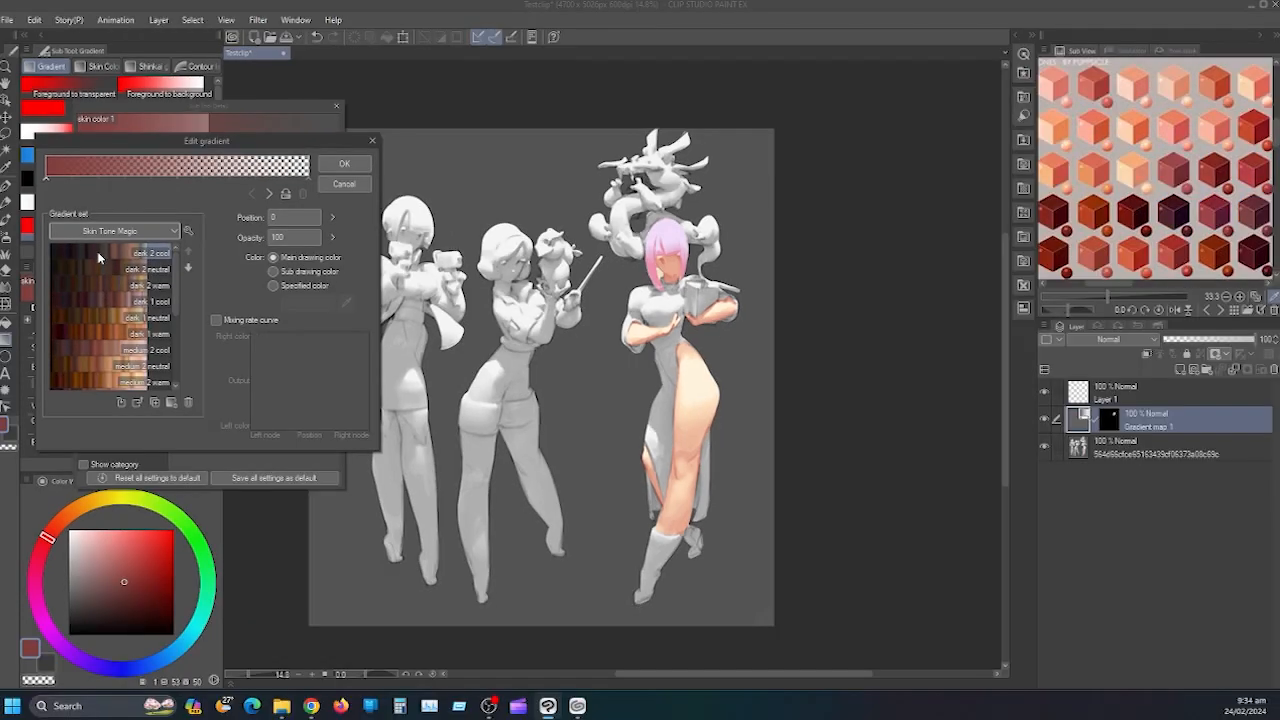
click(98, 252)
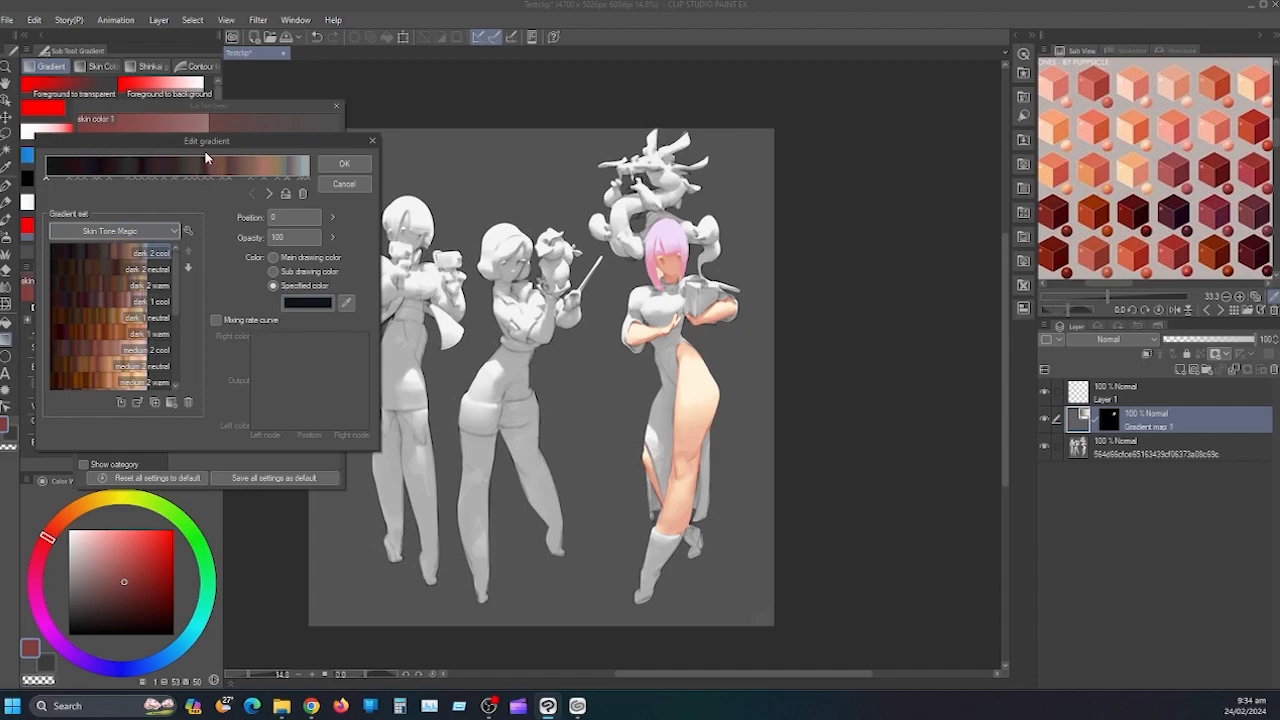
click(343, 168)
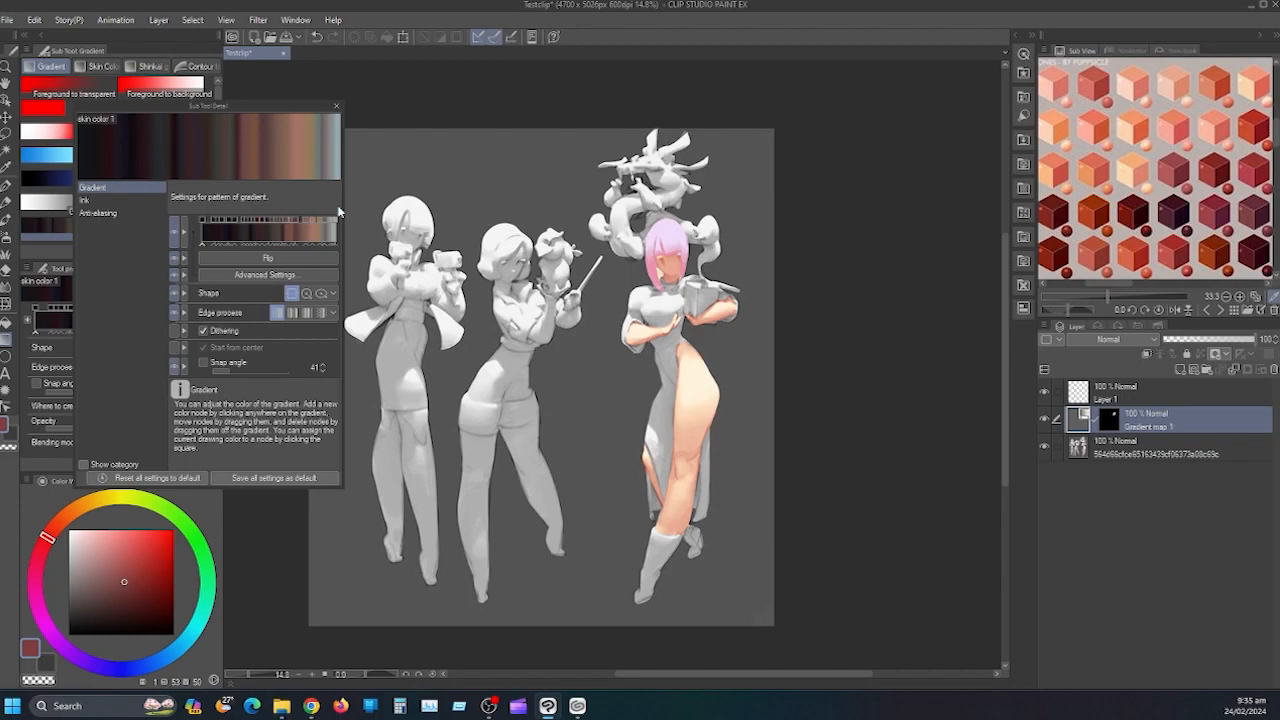
click(336, 110)
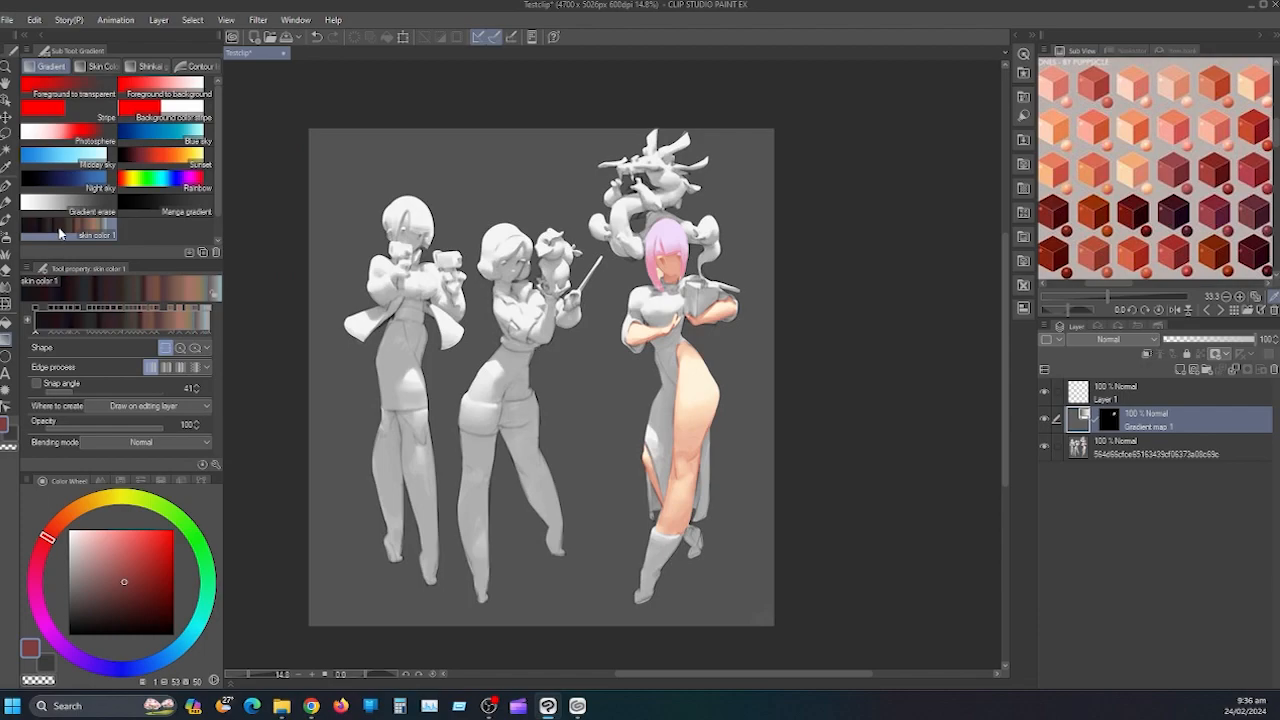
Separate the skin color 1 sub tool into a group of its own, and delete it after viewing the existing skin color group.
drag(60, 233, 88, 80)
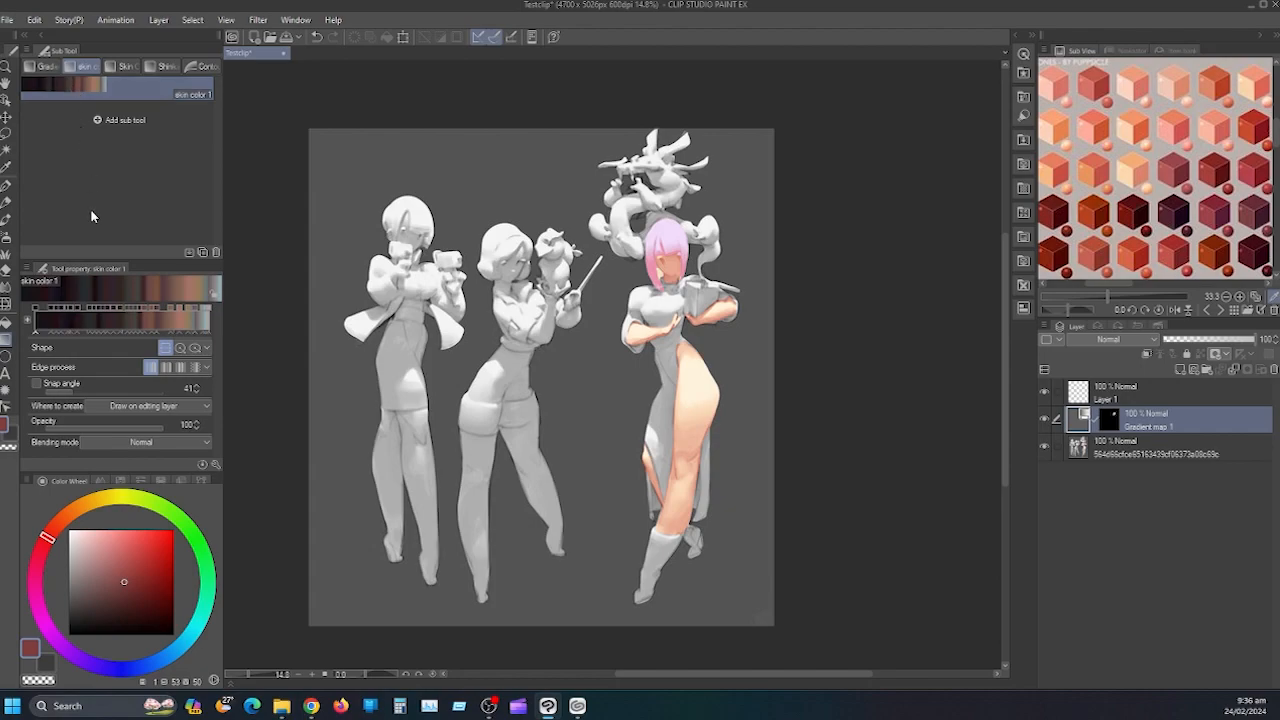
click(126, 66)
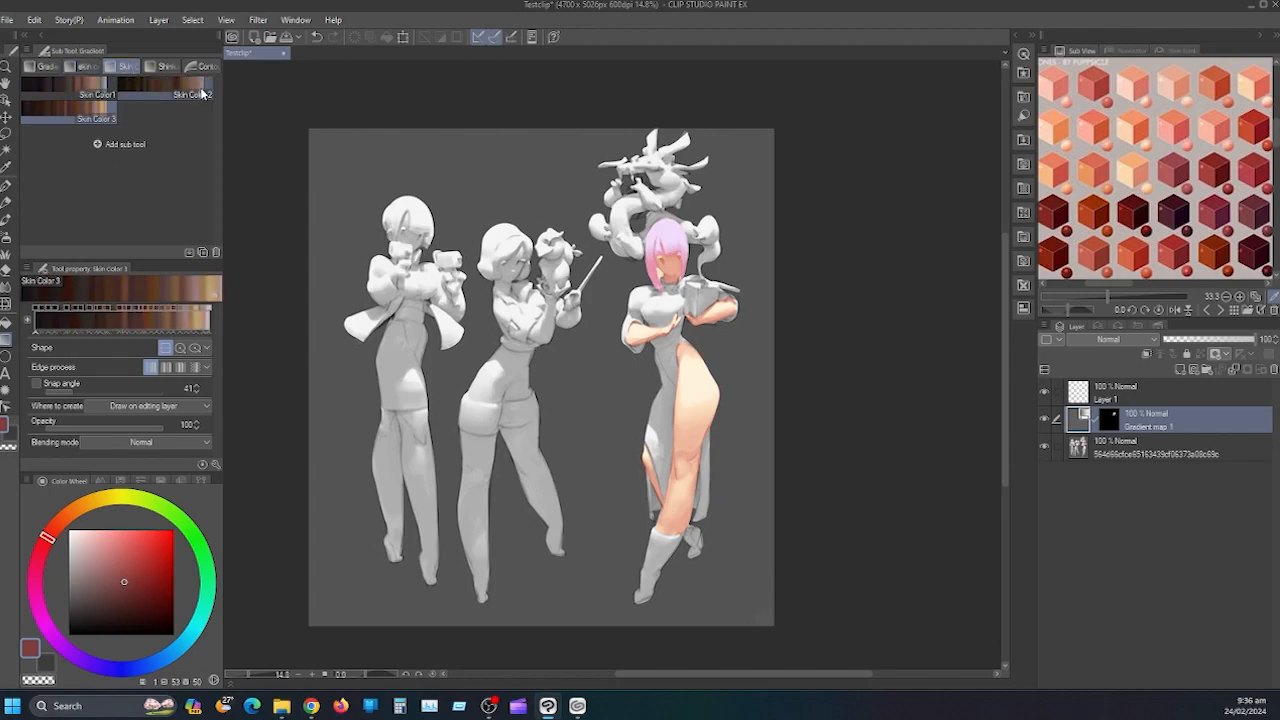
click(84, 66)
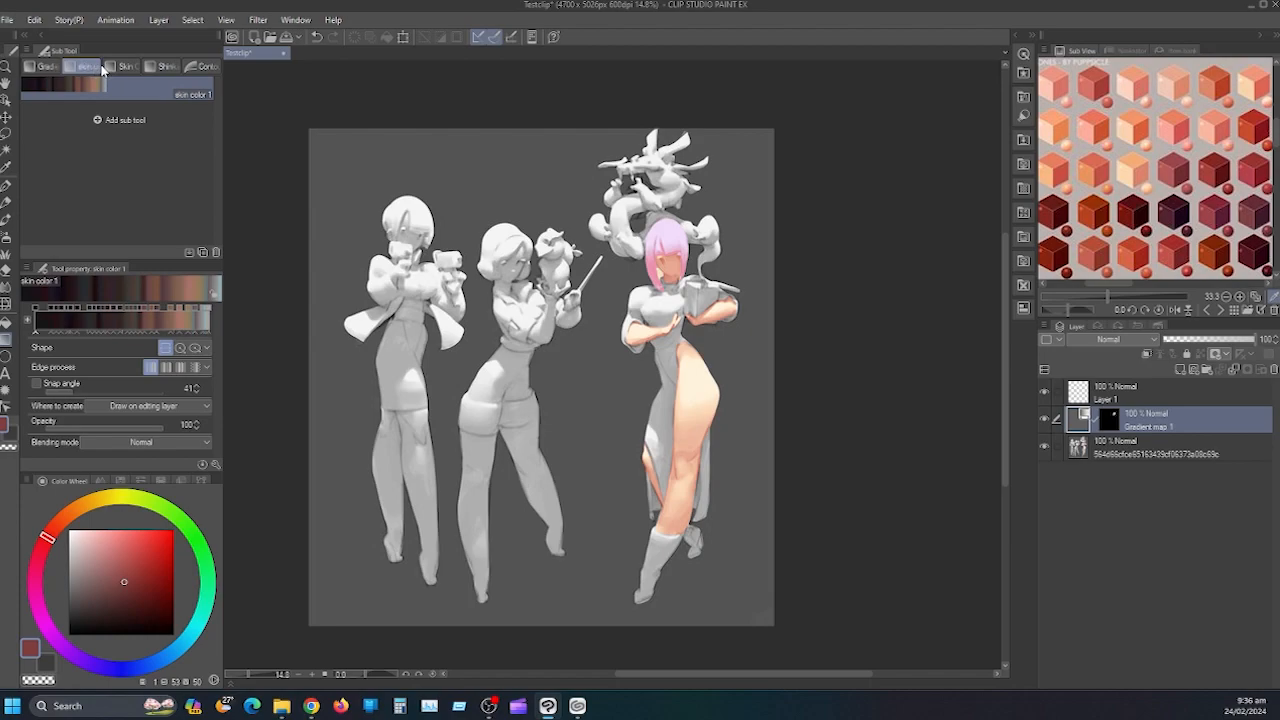
click(217, 253)
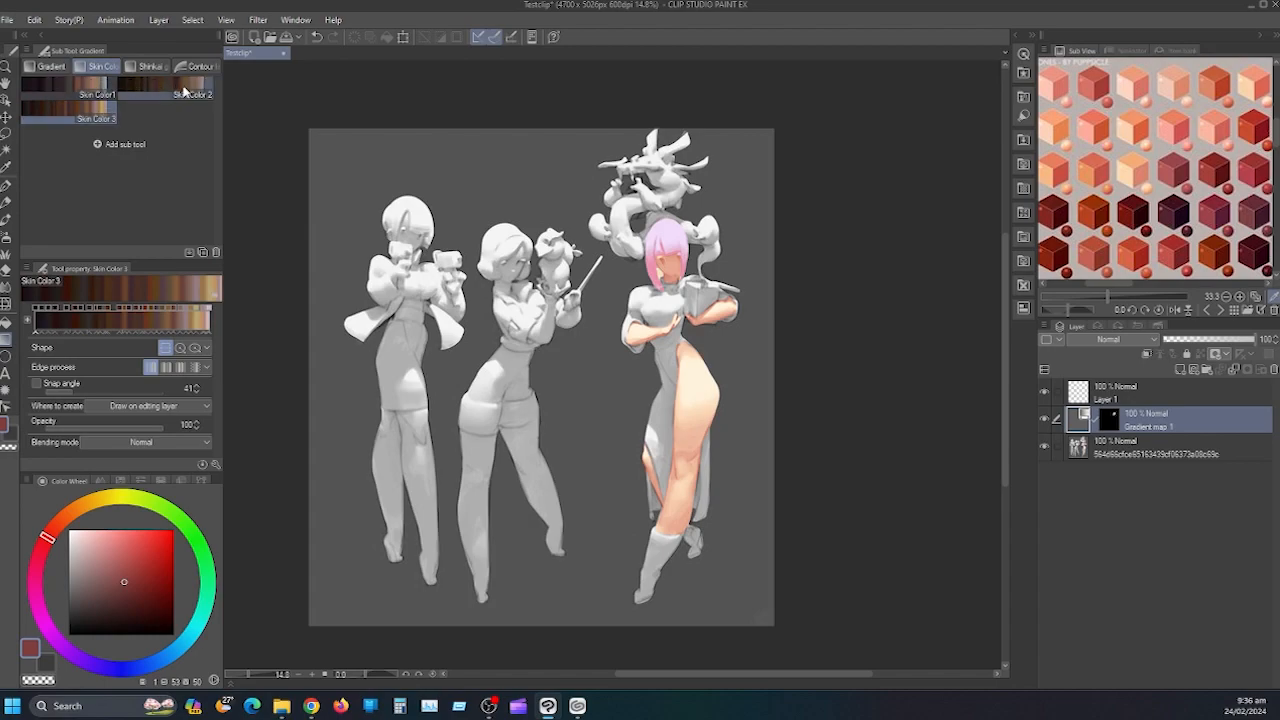
Start exporting the Skin Color1 sub tool to the desktop folder All Gradients > Skin Gradient, and cancel the export.
right_click(68, 86)
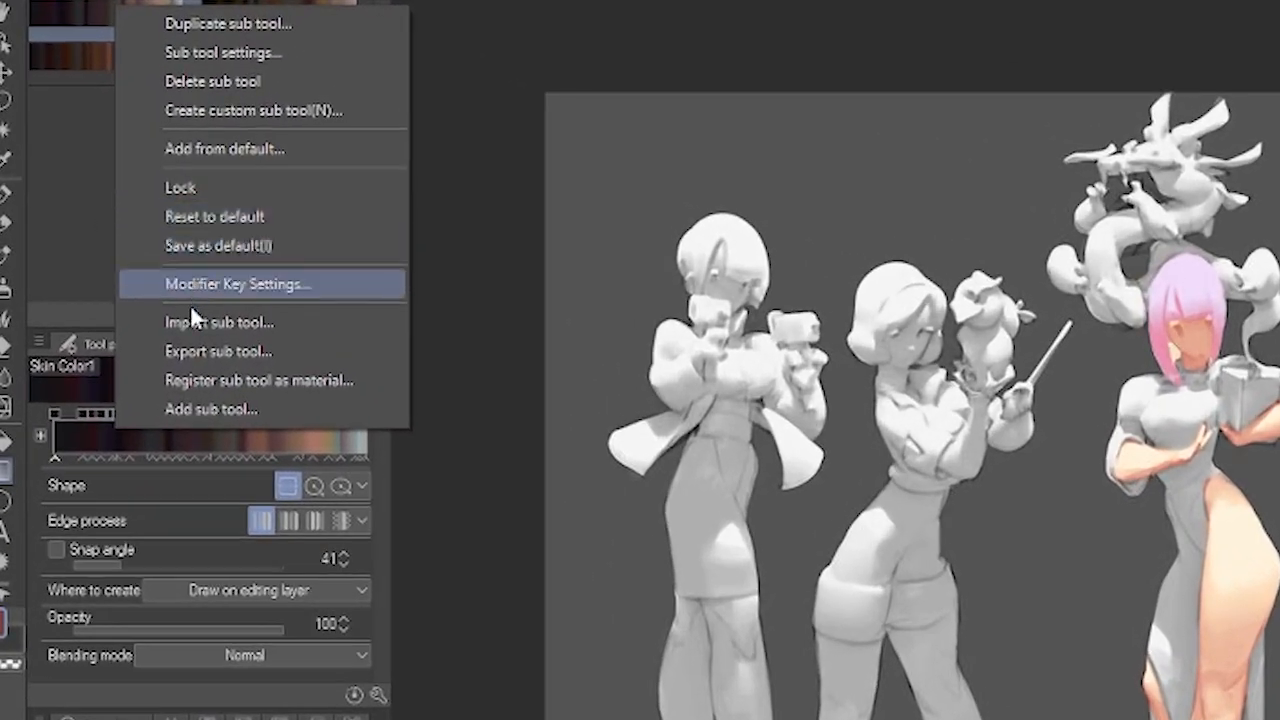
click(228, 352)
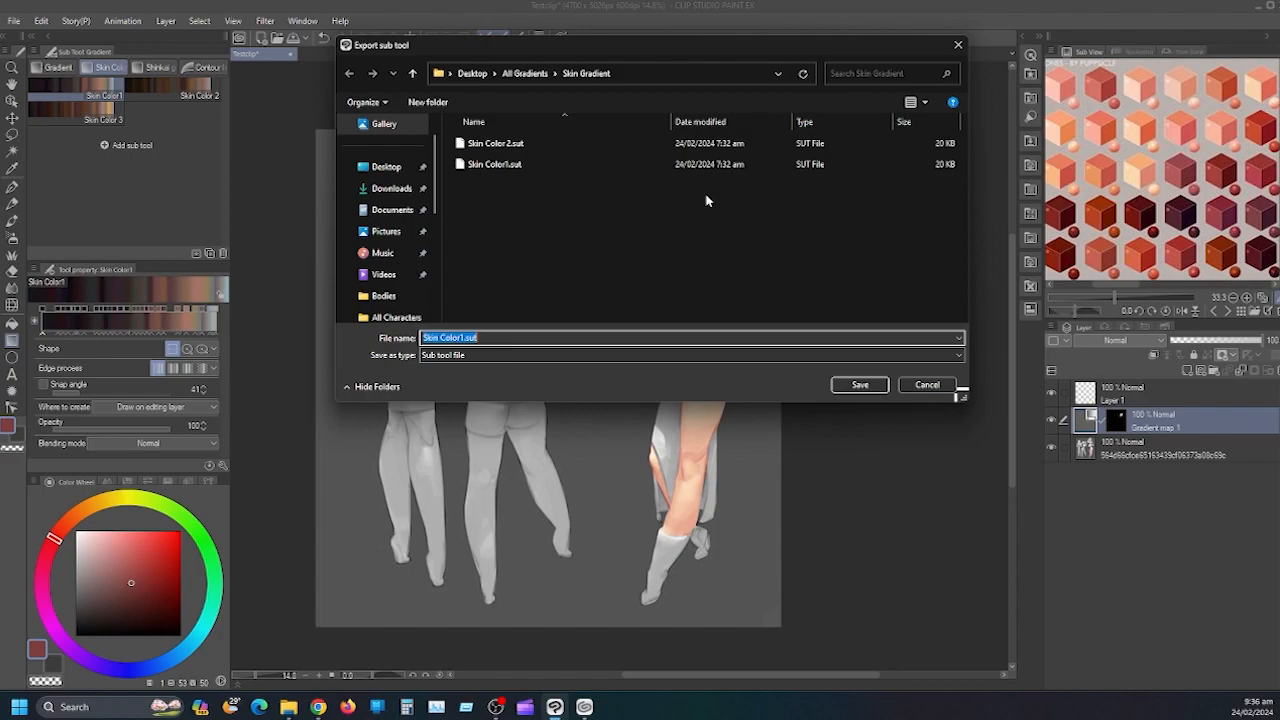
click(386, 167)
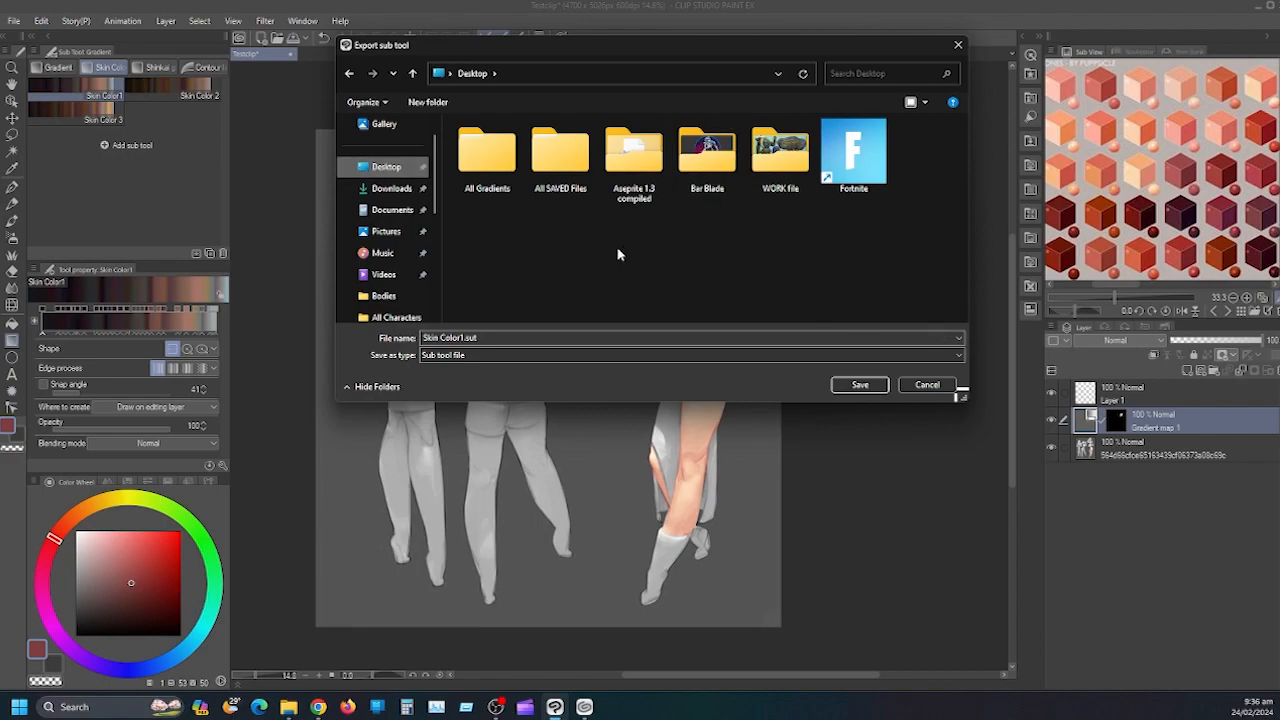
click(476, 178)
double_click(476, 178)
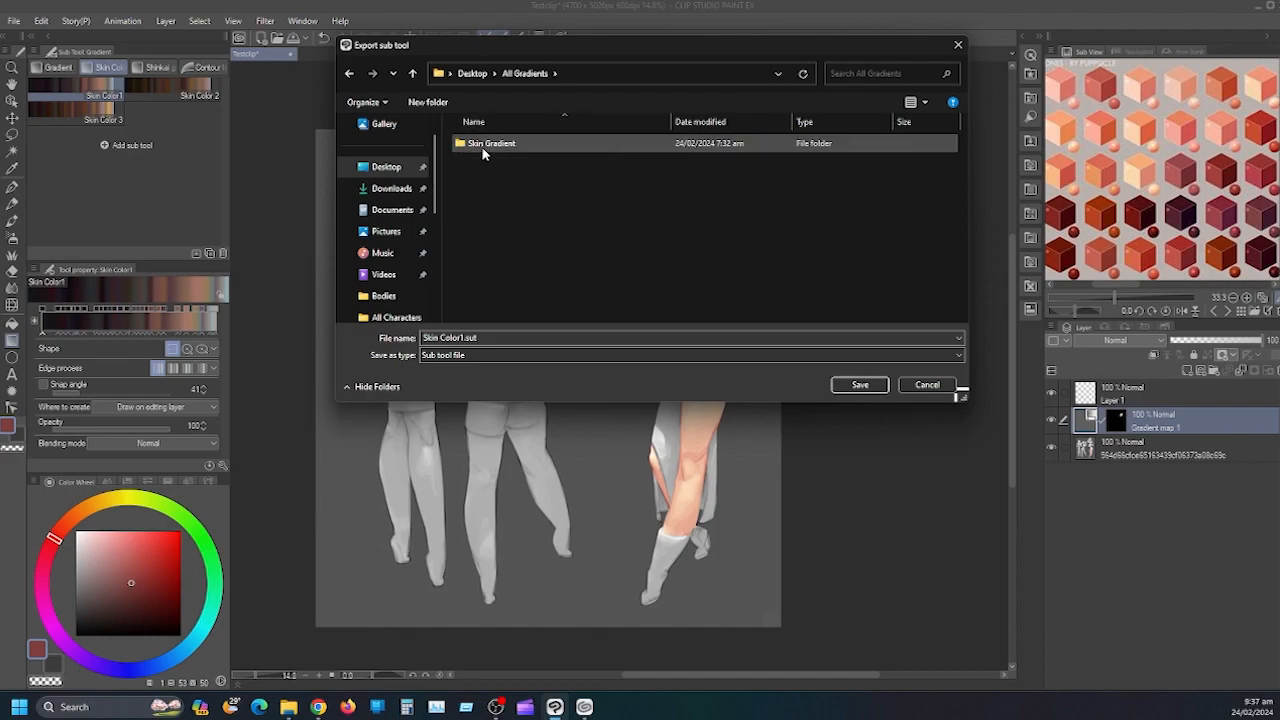
double_click(490, 143)
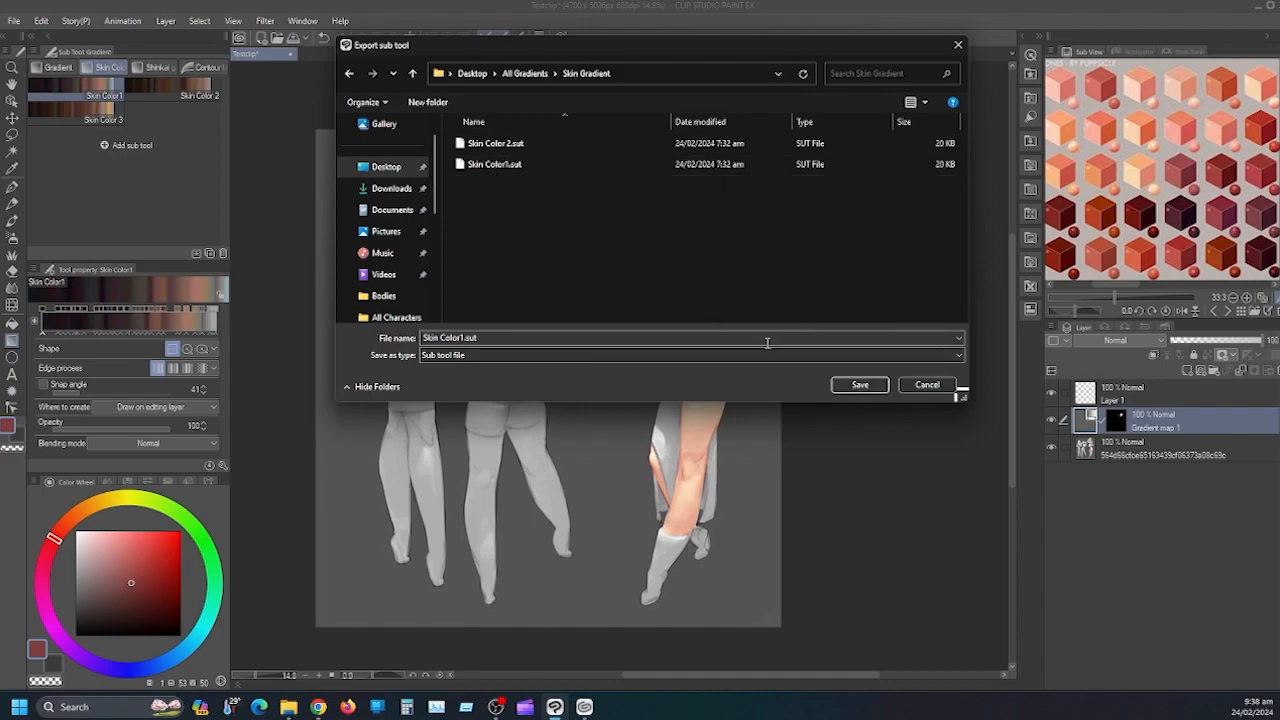
click(935, 386)
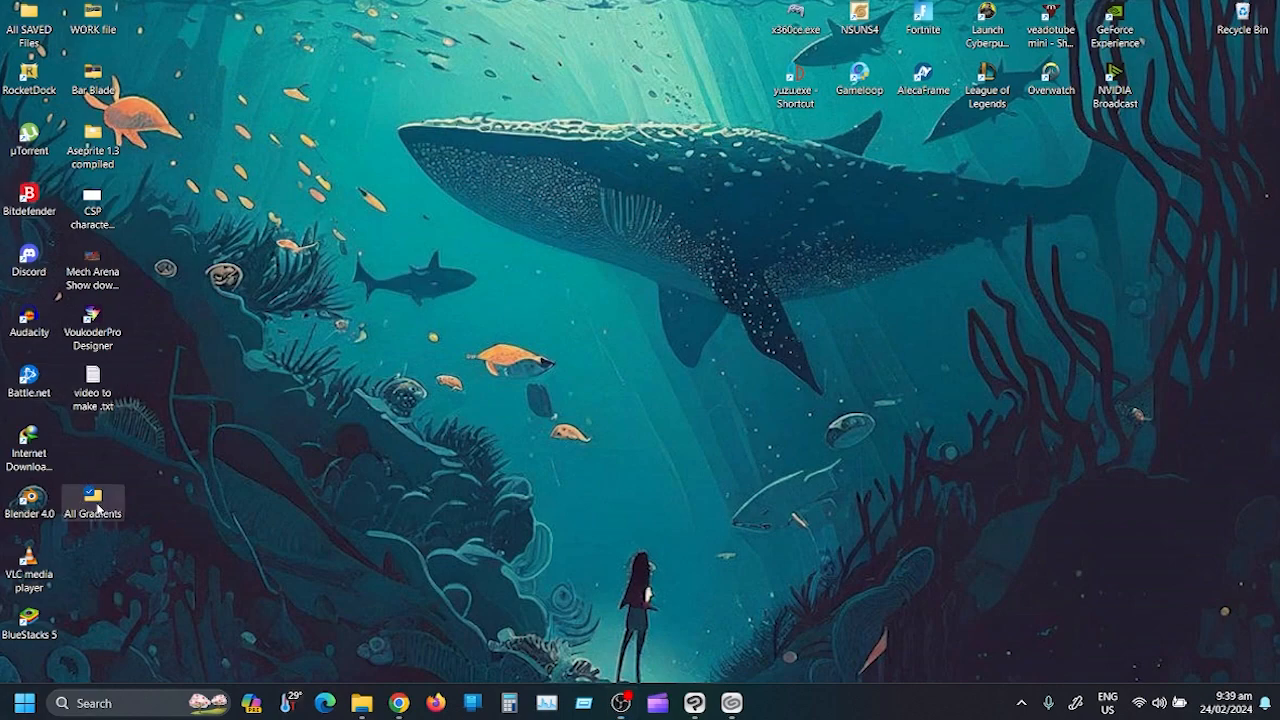
Import Skin Color 2.sut and Skin Color1.sut from the desktop folder All Gradients > Skin Gradient into the skin color sub tool group.
double_click(97, 508)
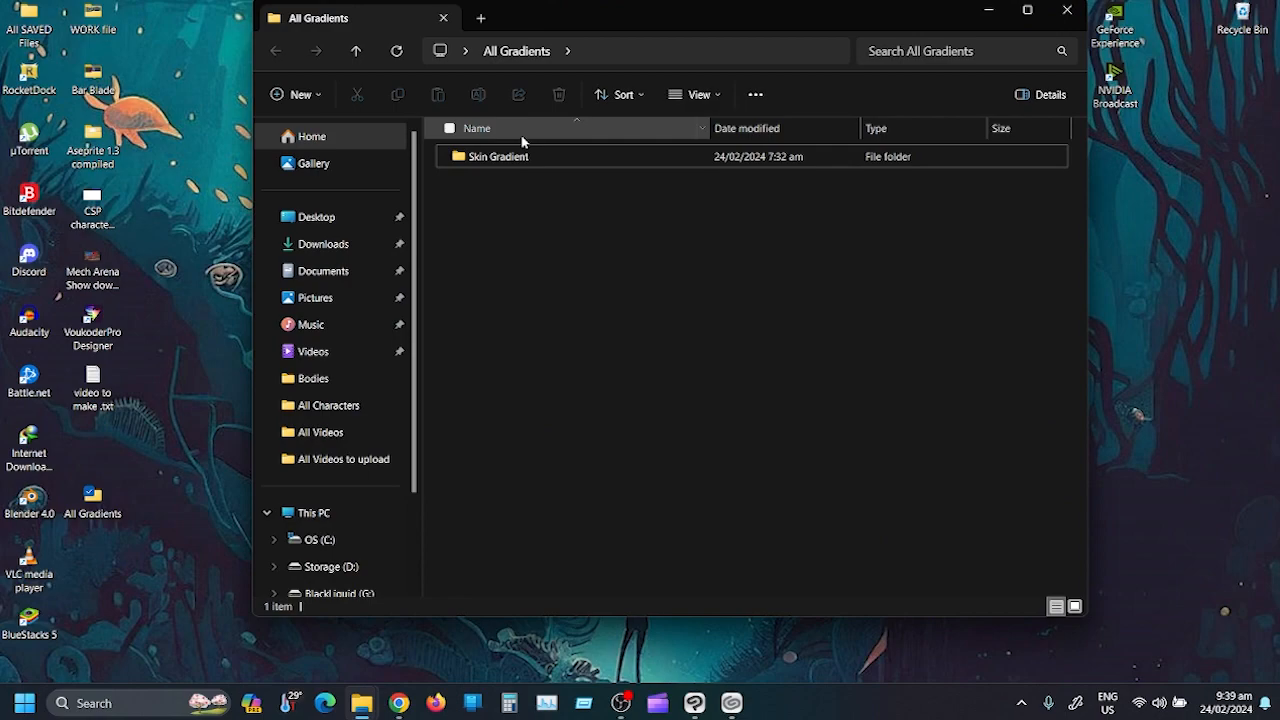
double_click(491, 163)
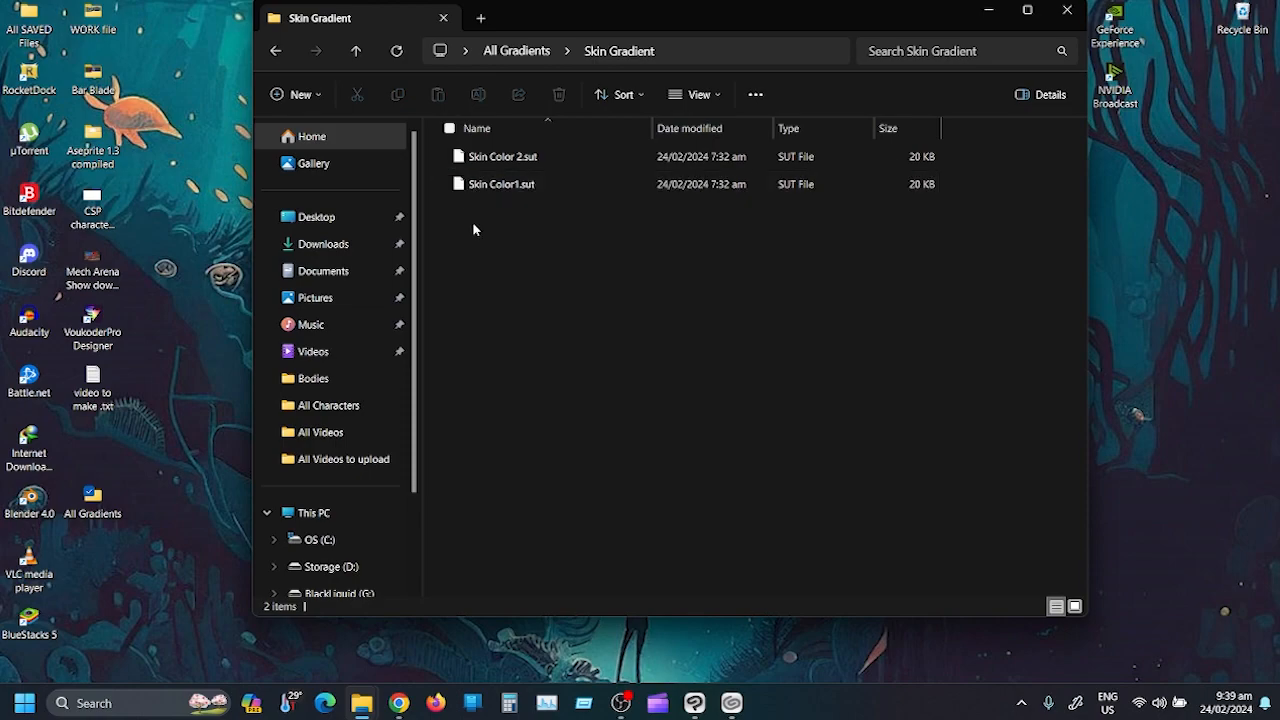
drag(467, 229, 545, 195)
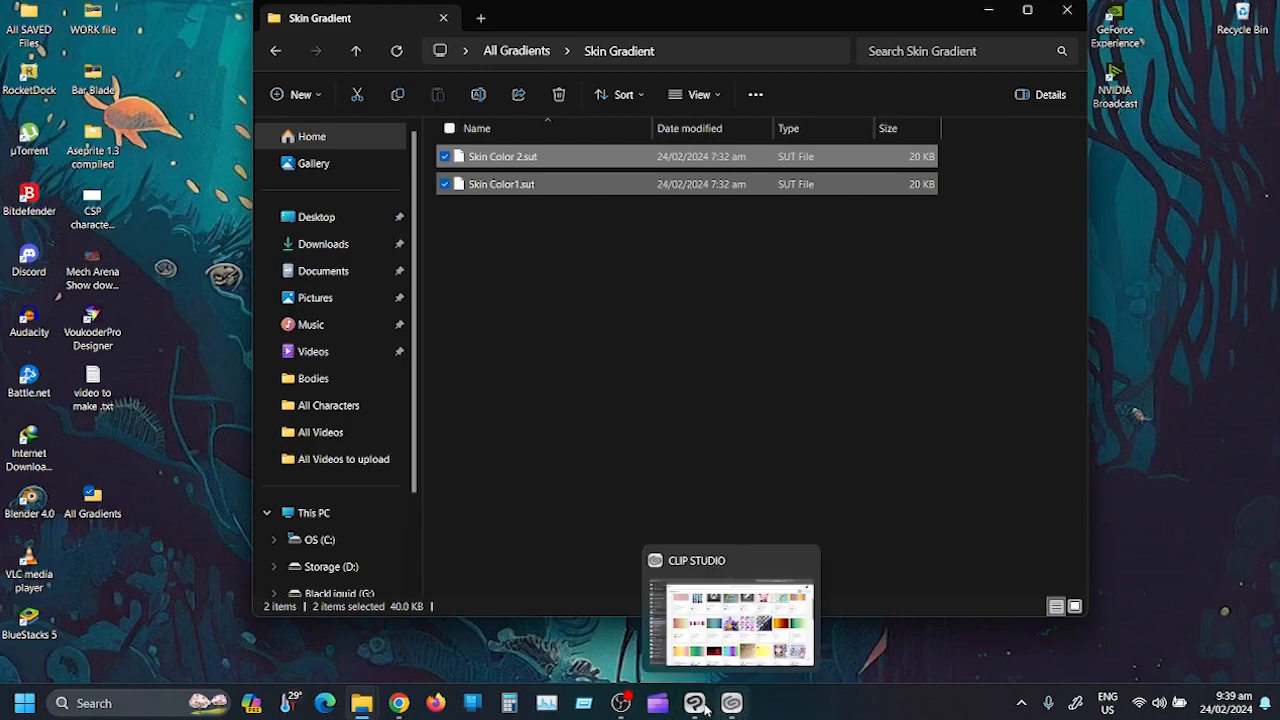
click(621, 703)
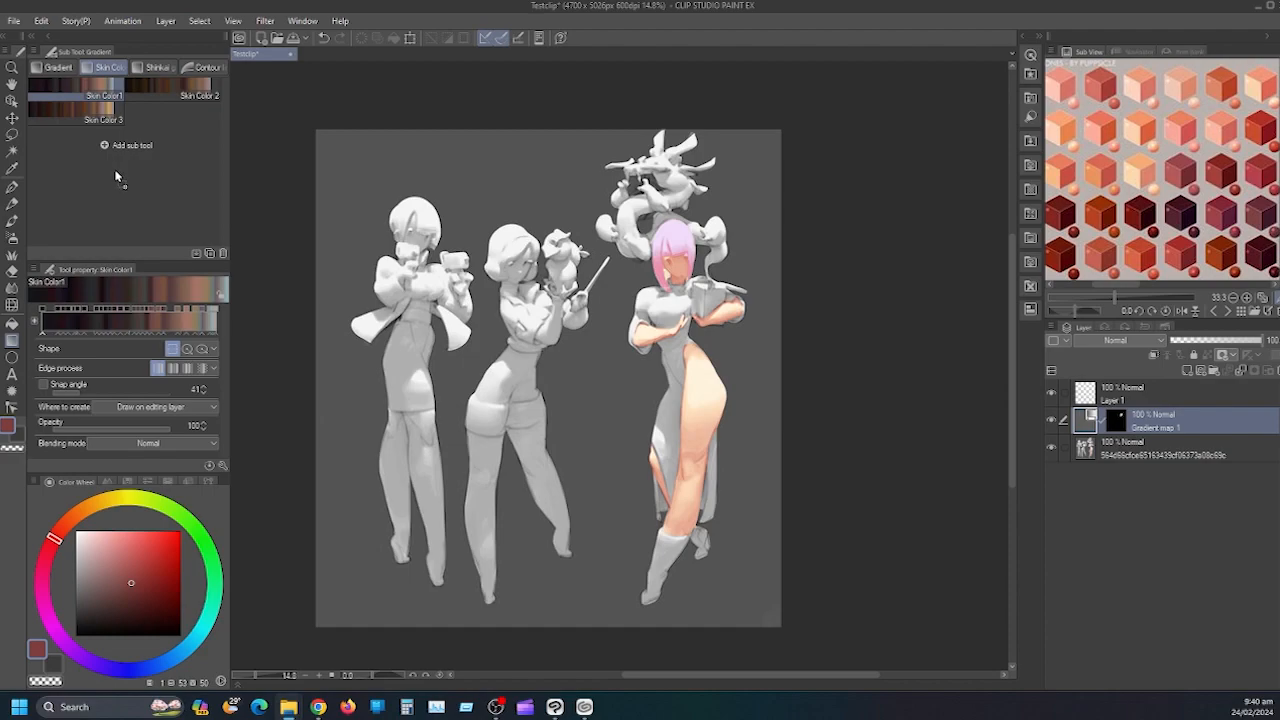
drag(143, 177, 143, 177)
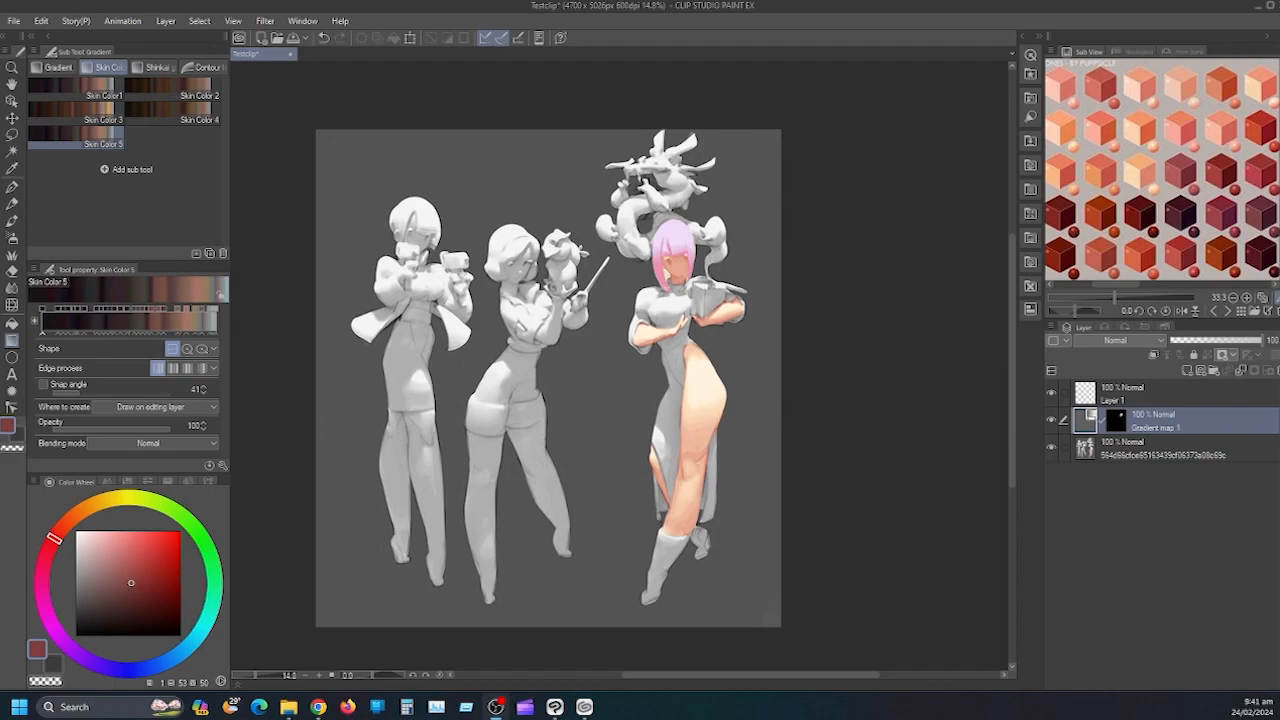
Delete the sub tools Skin Color1, Skin Color 5, Skin Color 4 and Skin Color 2 from the skin color group.
click(86, 93)
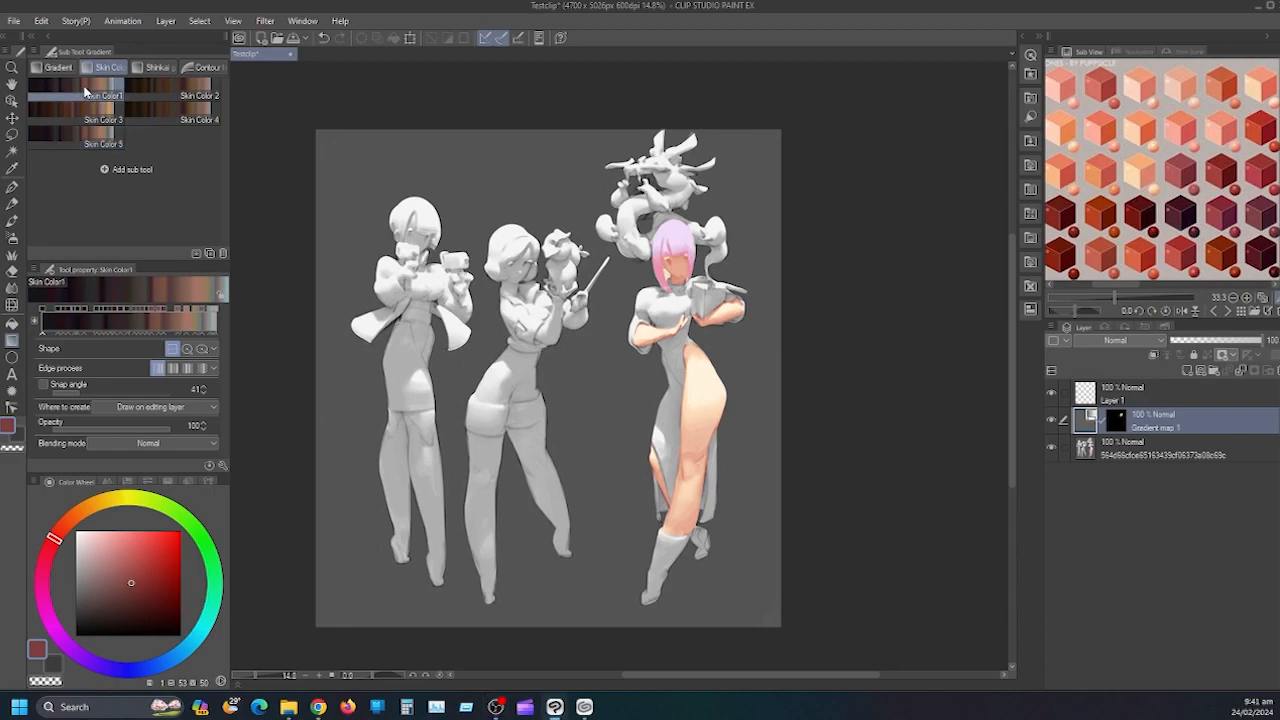
click(224, 256)
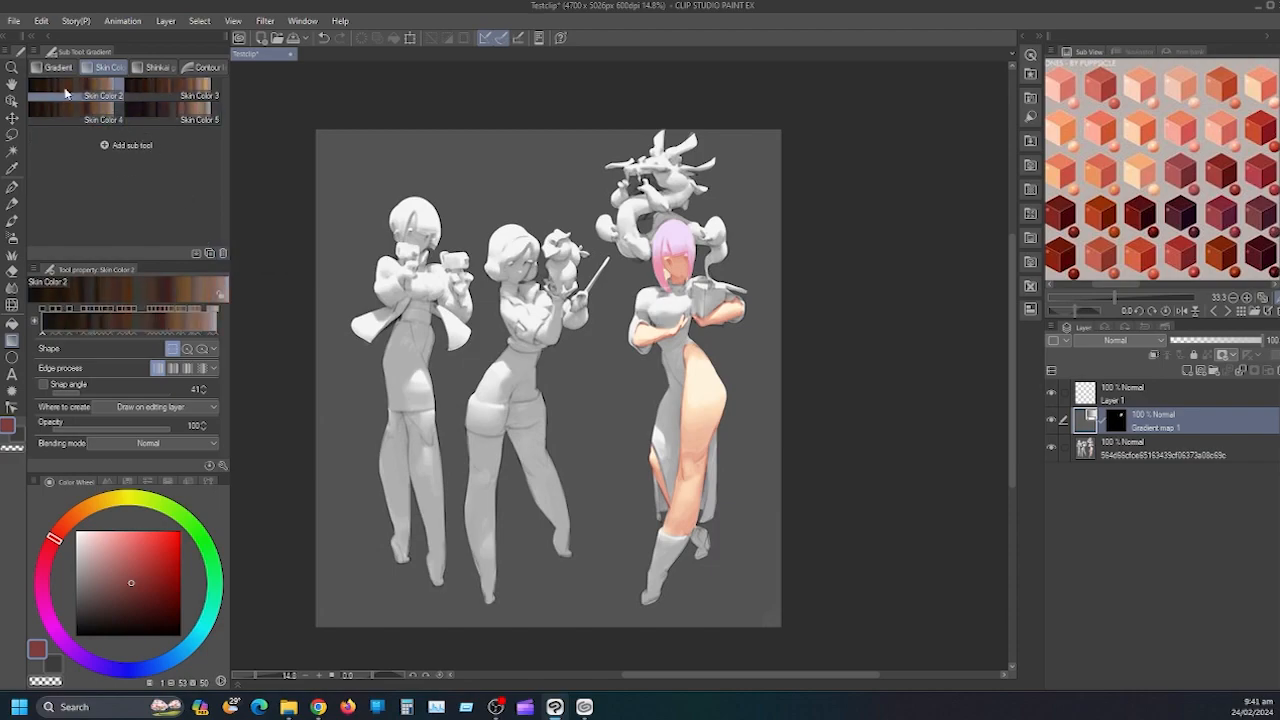
click(185, 112)
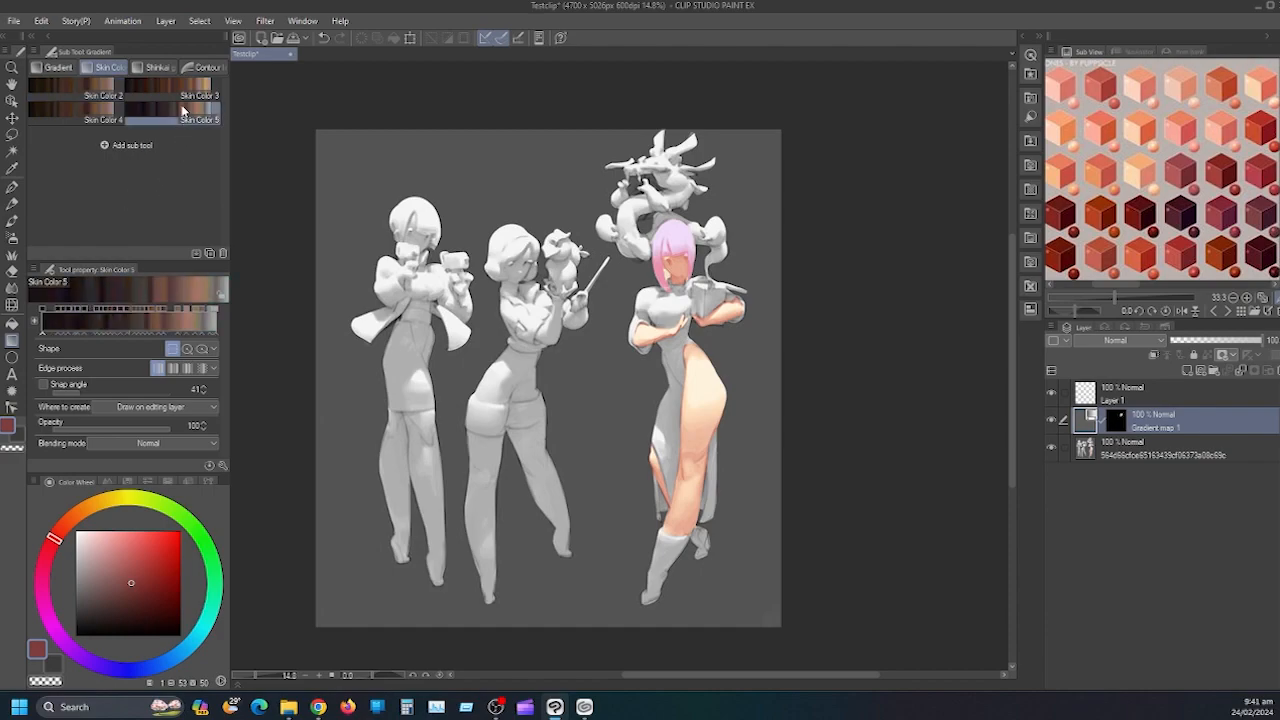
click(223, 255)
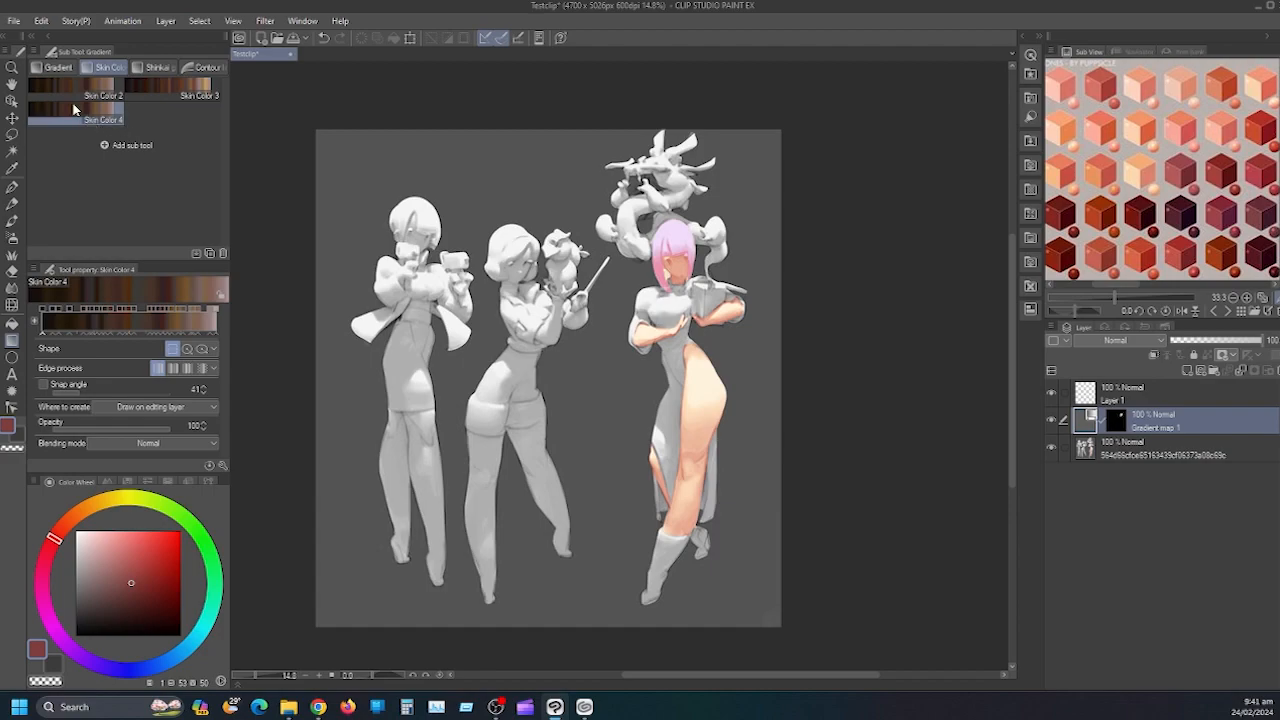
click(223, 255)
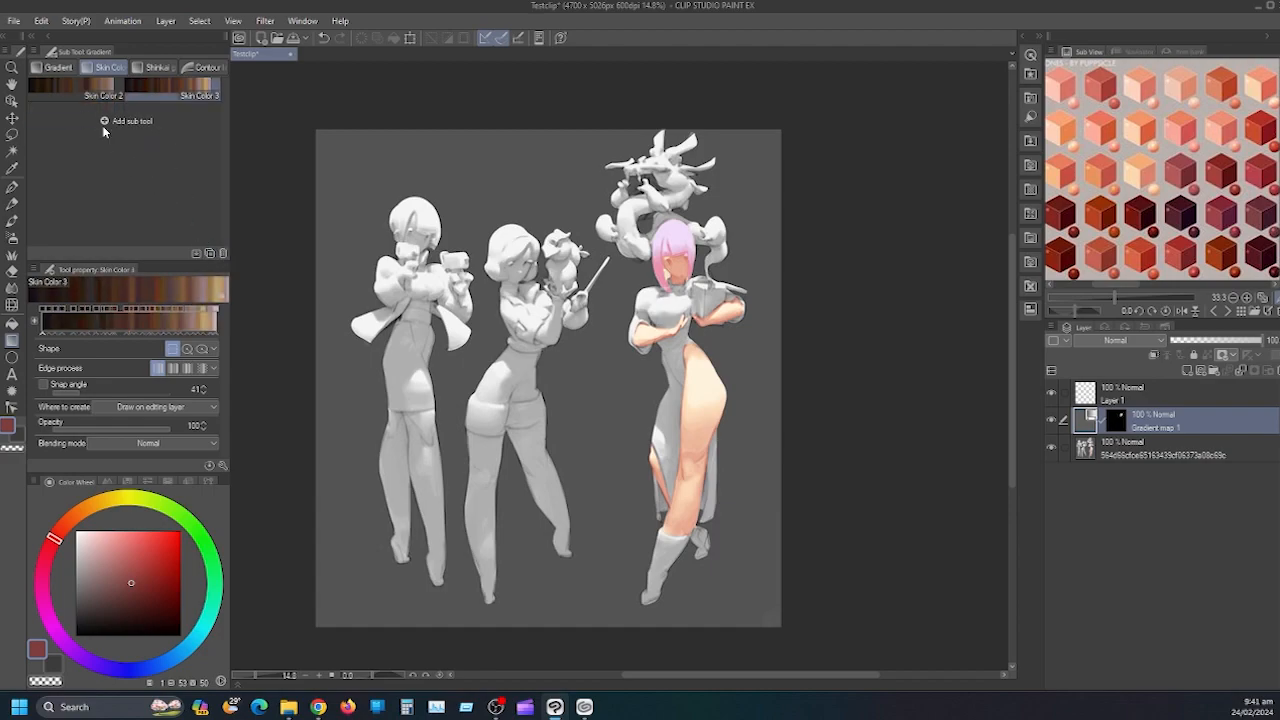
click(73, 90)
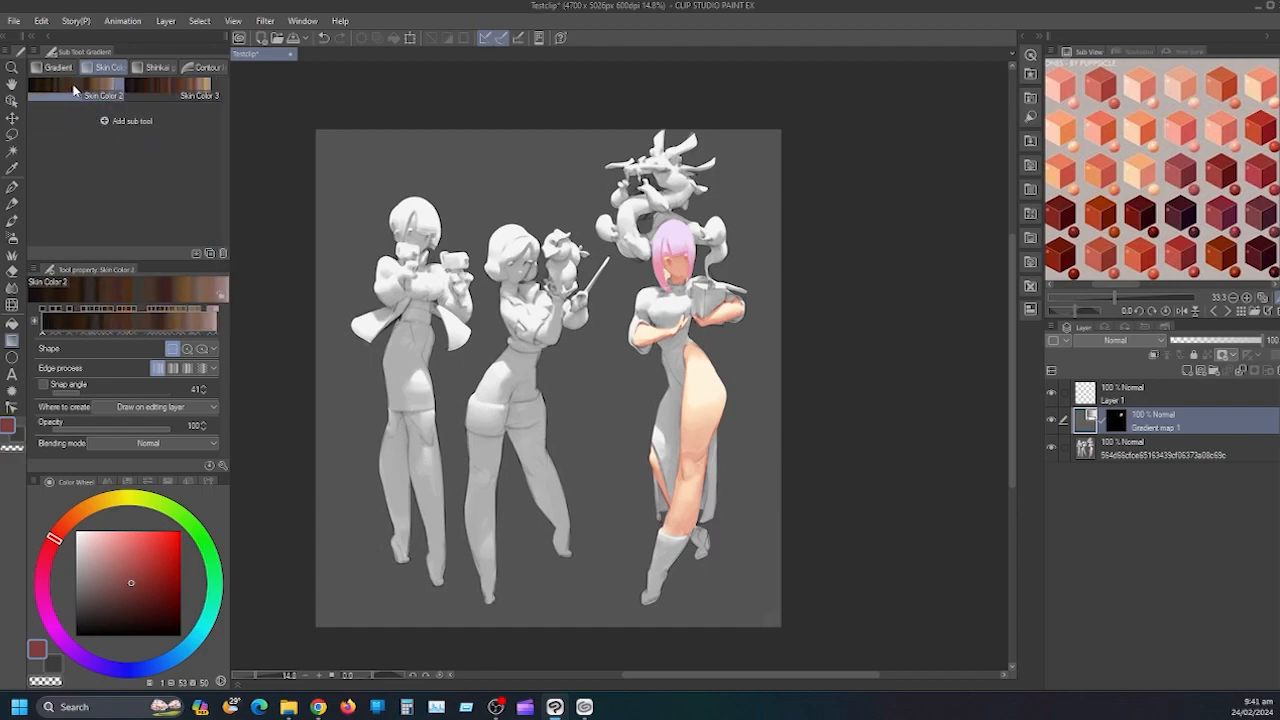
click(223, 255)
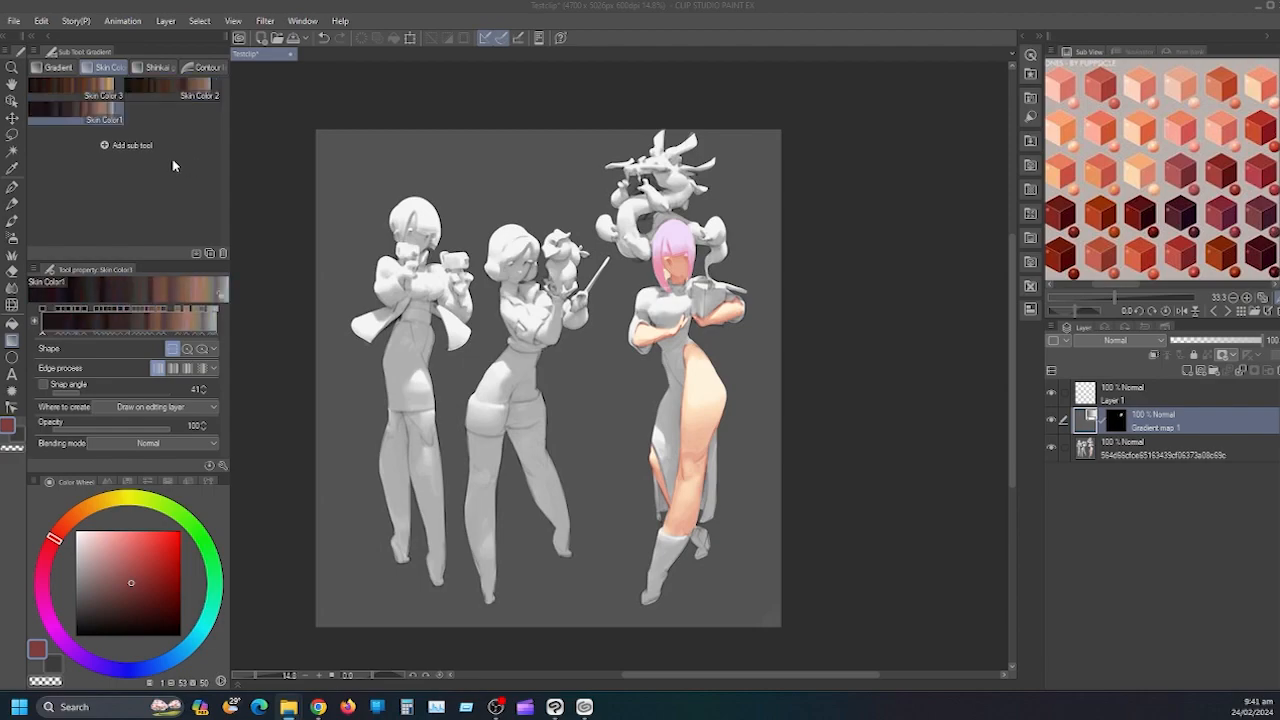
Rearrange the skin color group's sub tools in the order Skin Color1, Skin Color 2, Skin Color 3.
mouse_move(78, 112)
mouse_down()
mouse_move(51, 91)
mouse_move(104, 118)
mouse_move(176, 95)
mouse_up()
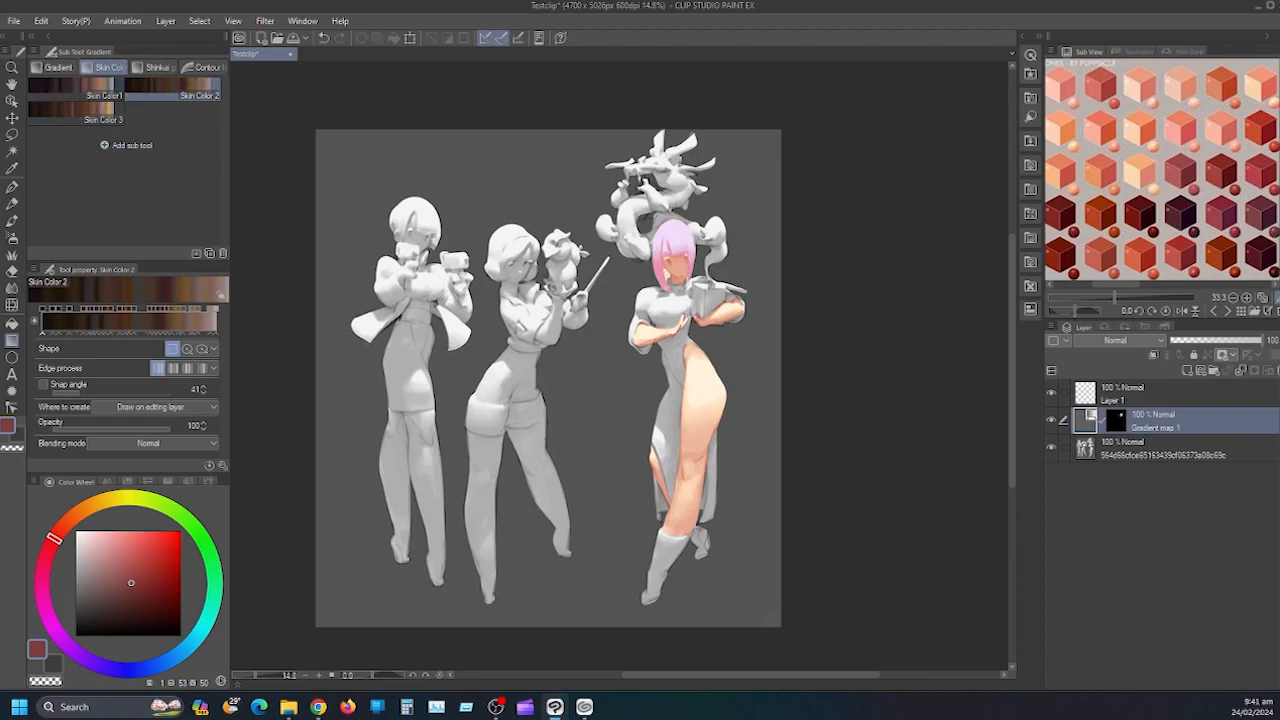
key(alt+Tab)
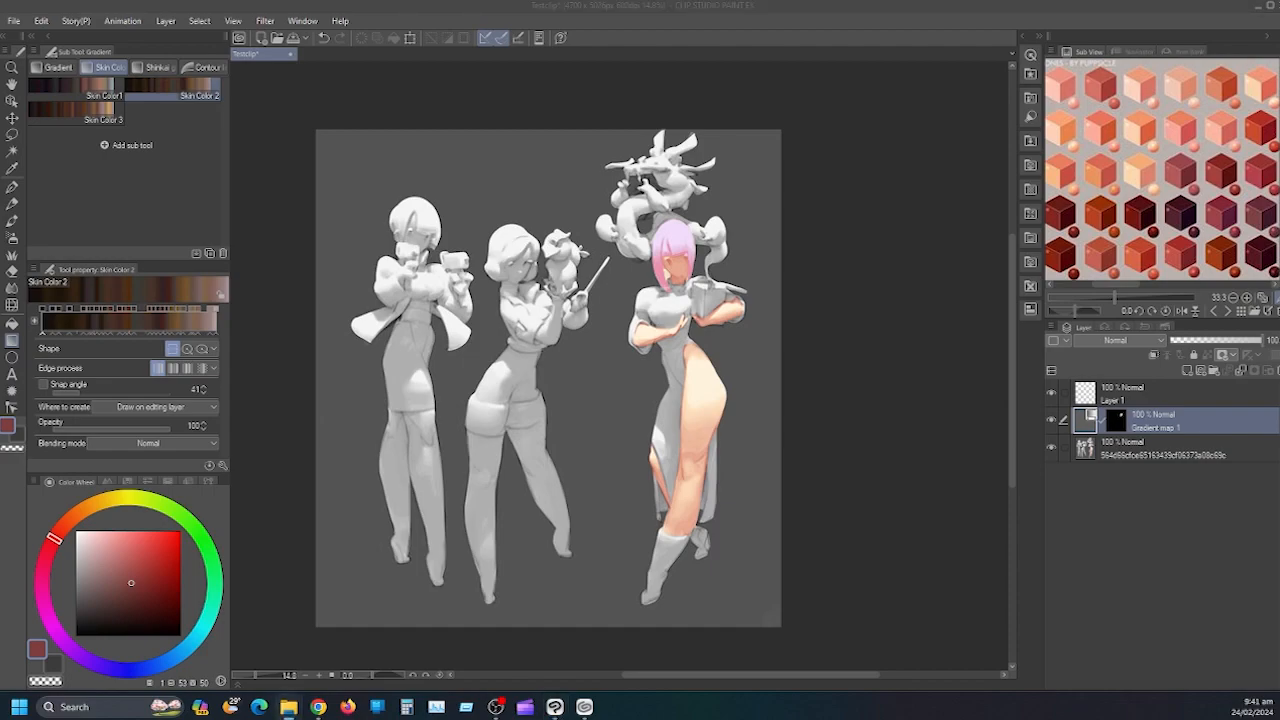
key(alt+Tab)
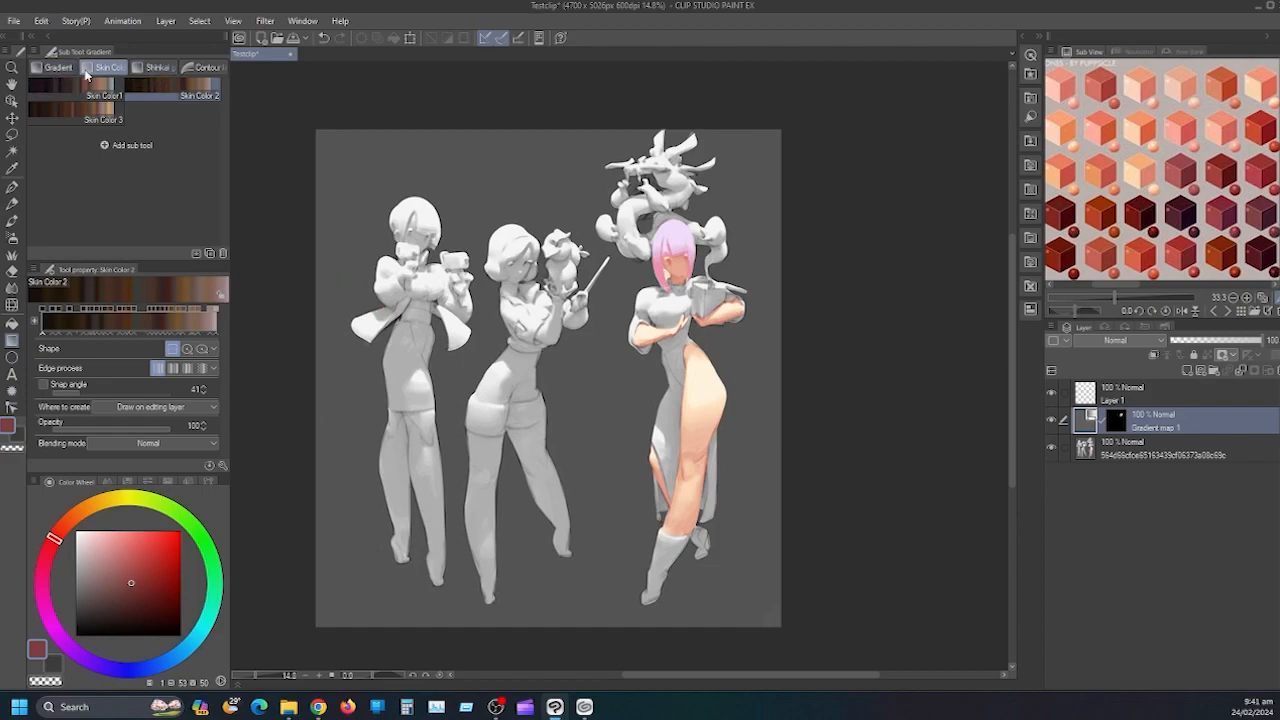
Examine the sub tools in the Shinkai, Gradient and skin color groups, ending on the skin color group.
click(160, 70)
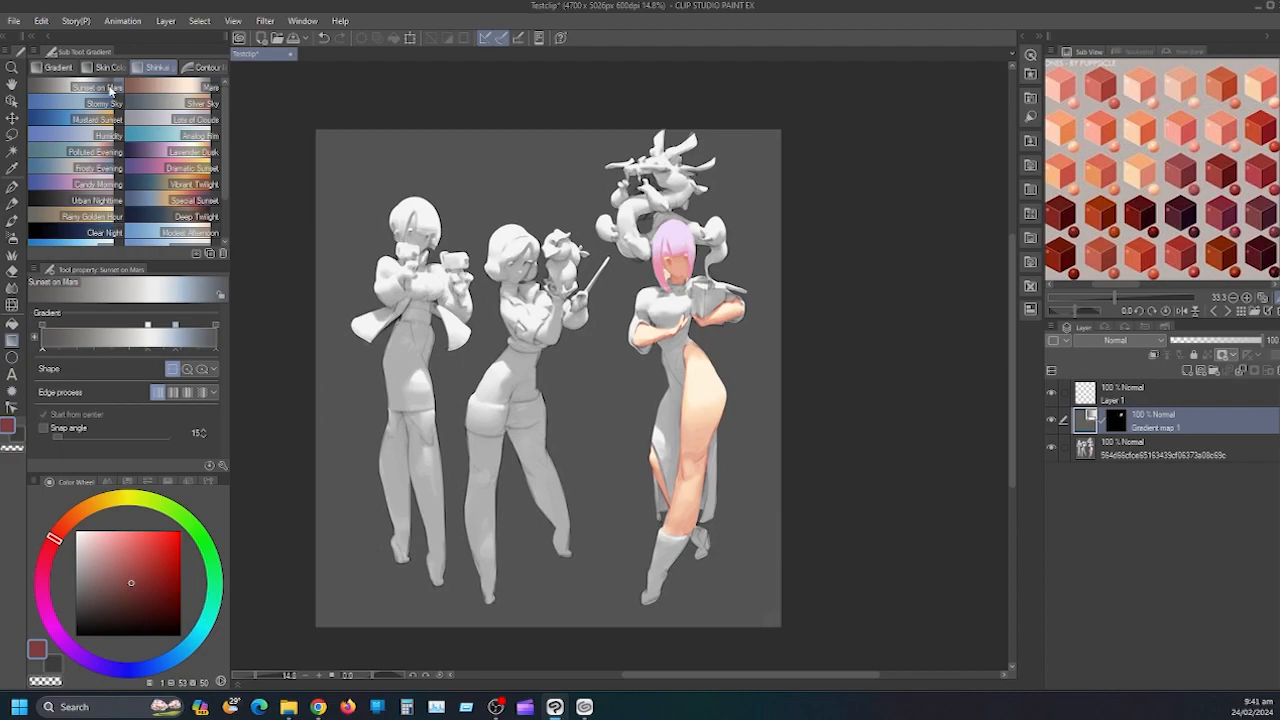
click(100, 67)
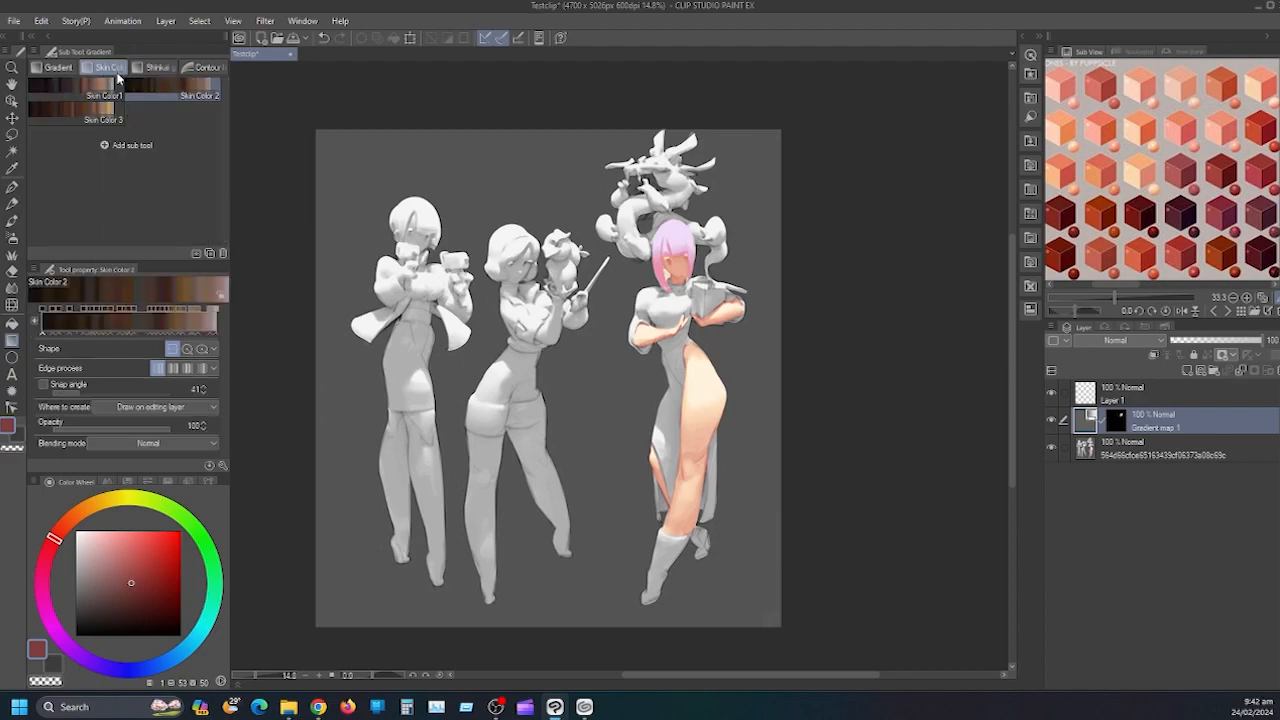
click(58, 68)
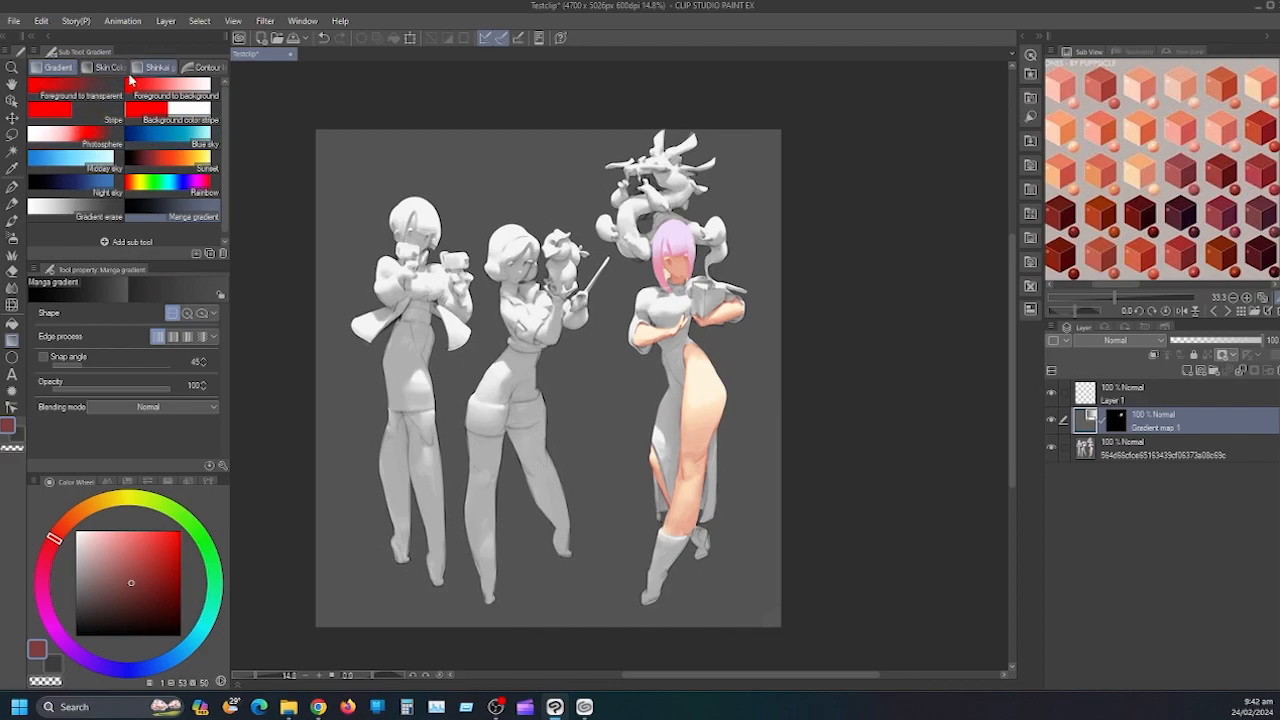
click(107, 68)
click(55, 68)
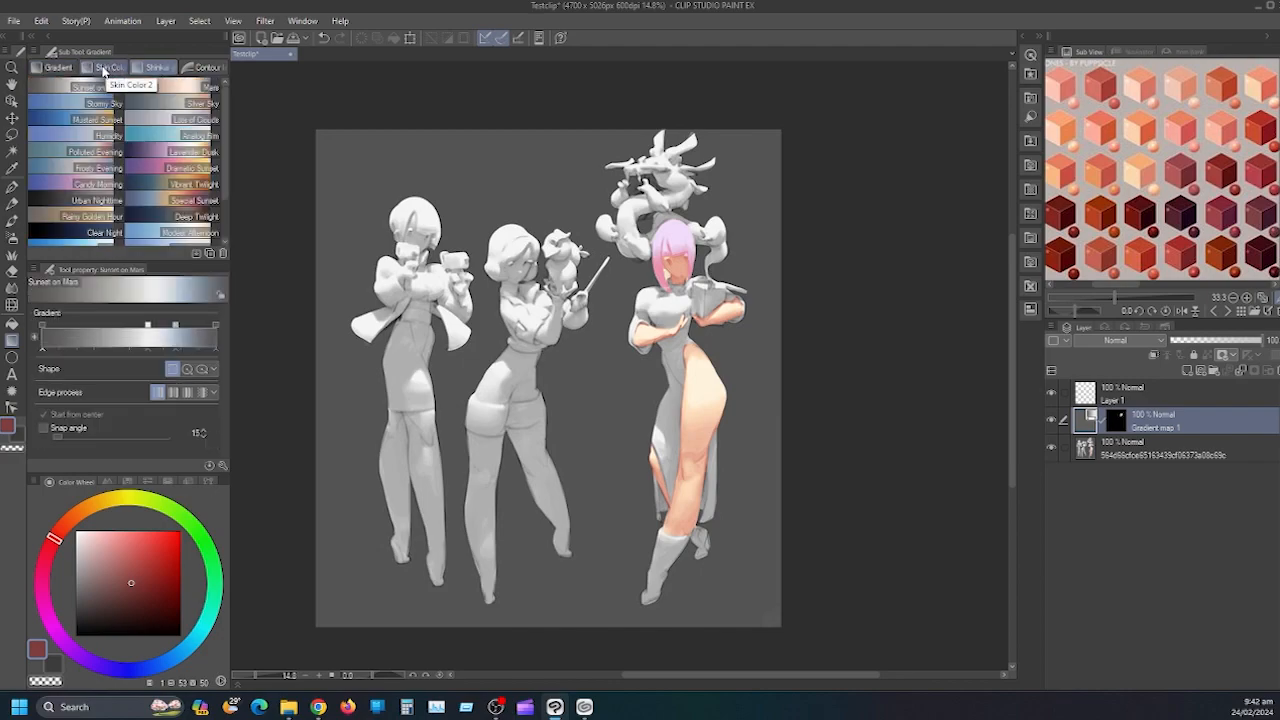
click(107, 68)
click(46, 70)
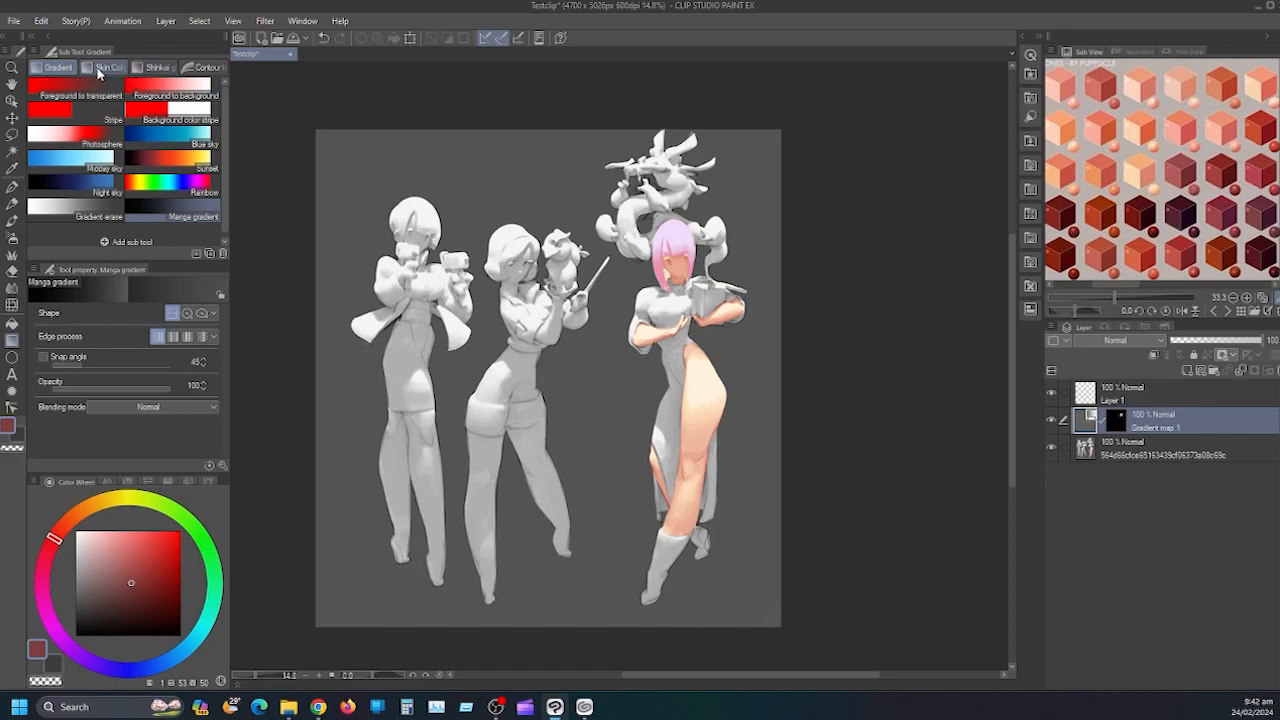
click(100, 68)
click(53, 70)
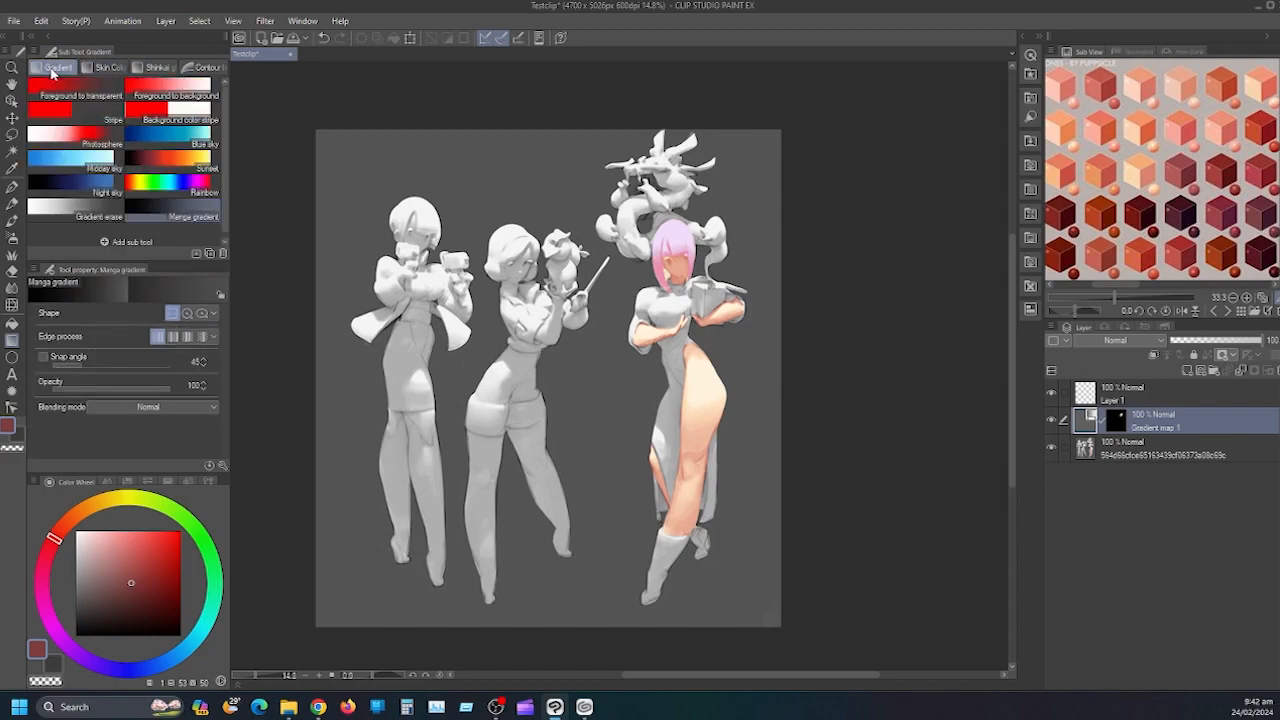
click(117, 68)
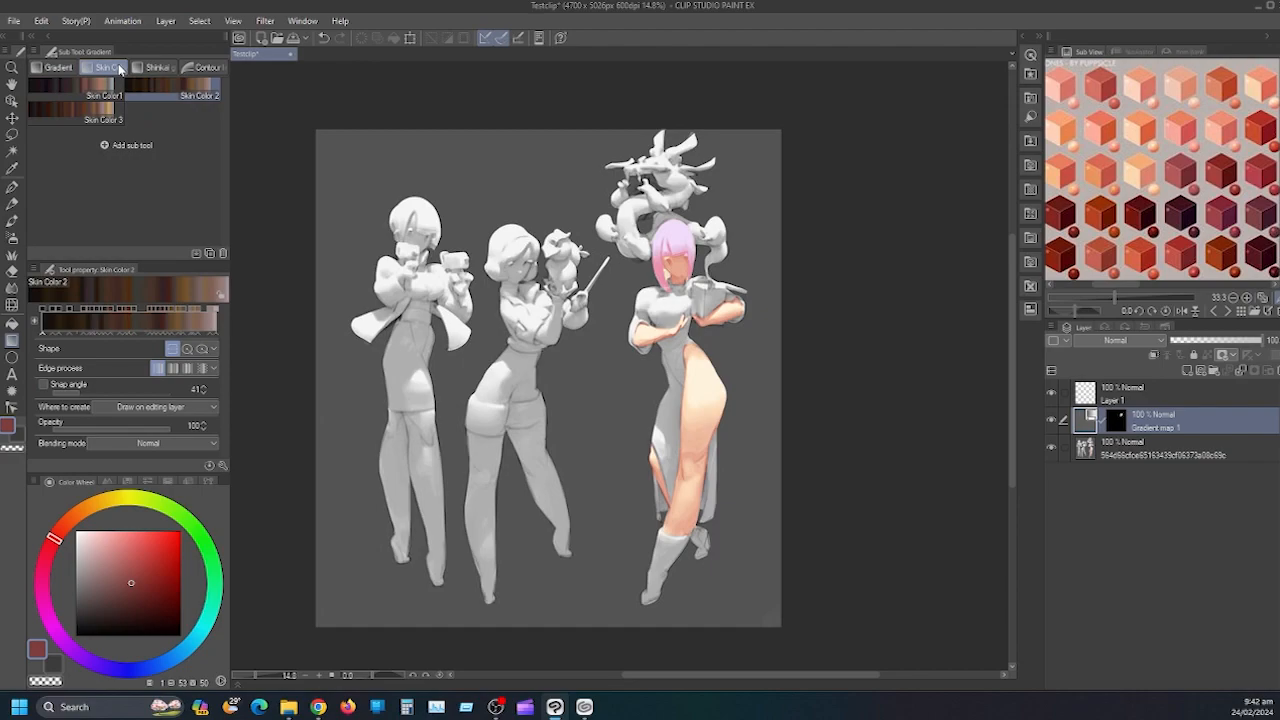